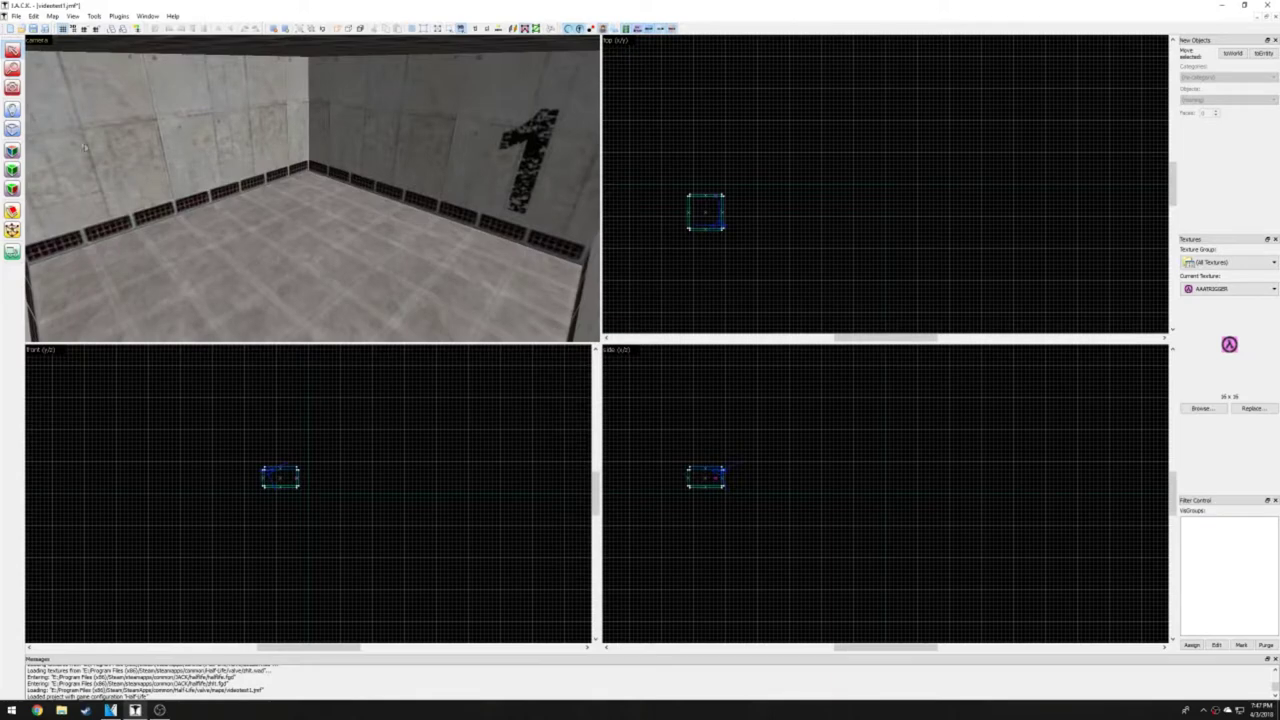
# Place an info_player_start on the concrete room floor, then return to the selection tool.
pyautogui.click(12, 110)
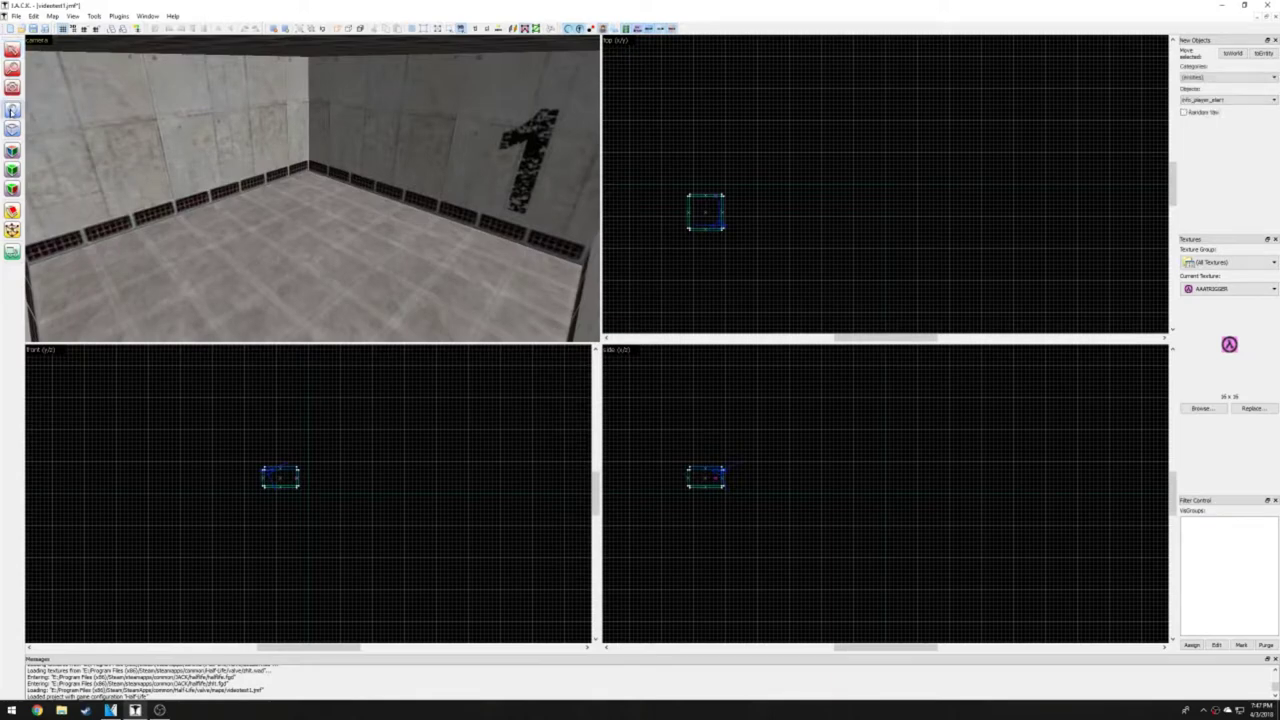
pyautogui.click(320, 250)
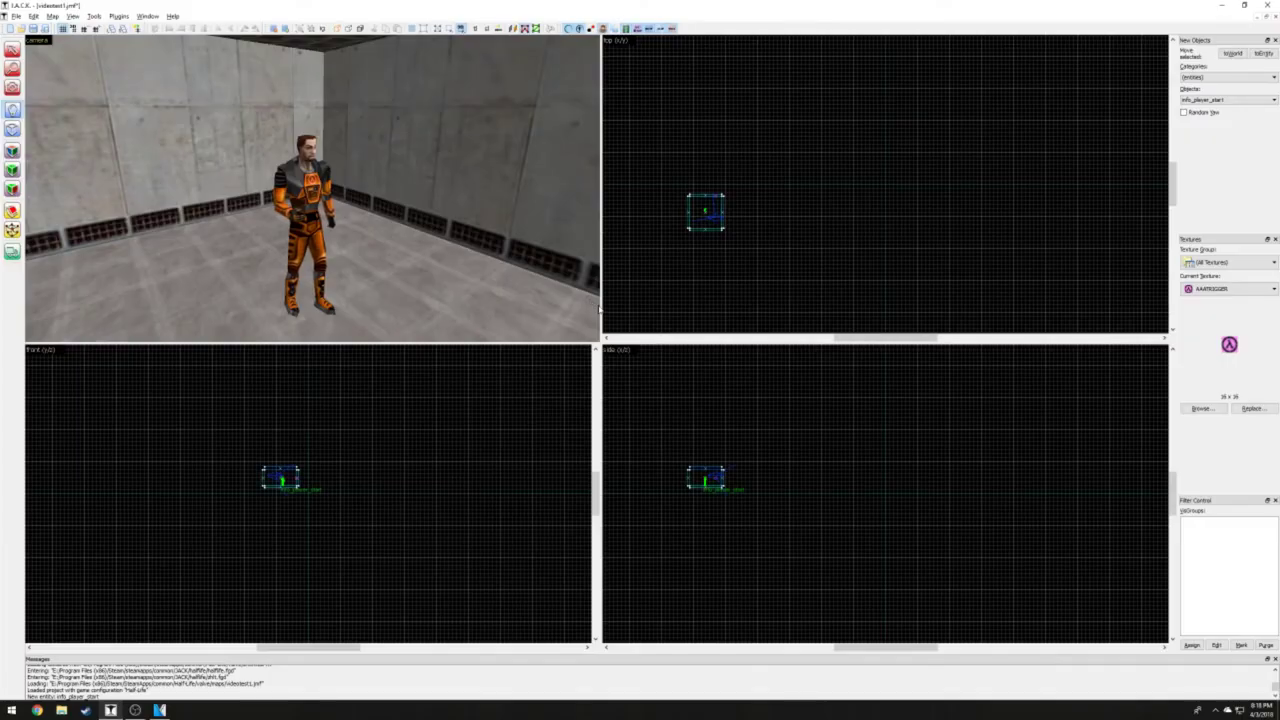
pyautogui.hotkey('shift', 's')
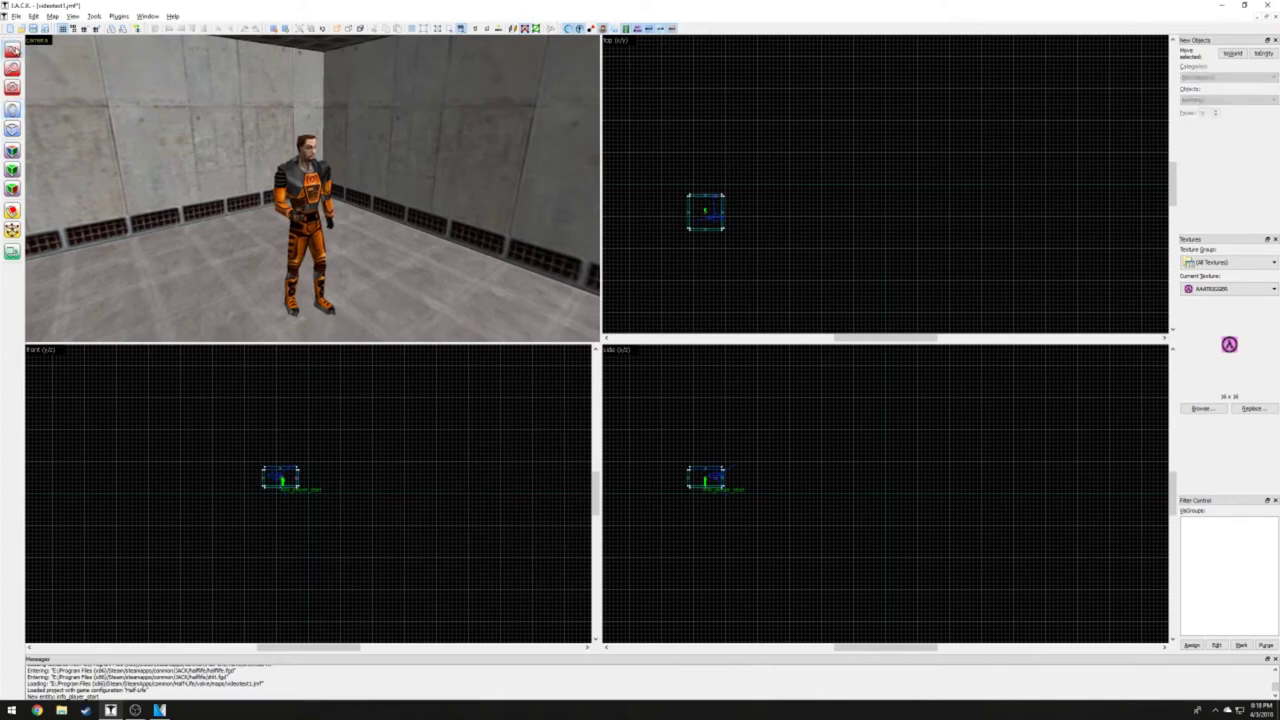
# Select the player start and open its Object Properties with Alt+Enter.
pyautogui.click(327, 215)
pyautogui.hotkey('alt', 'Return')
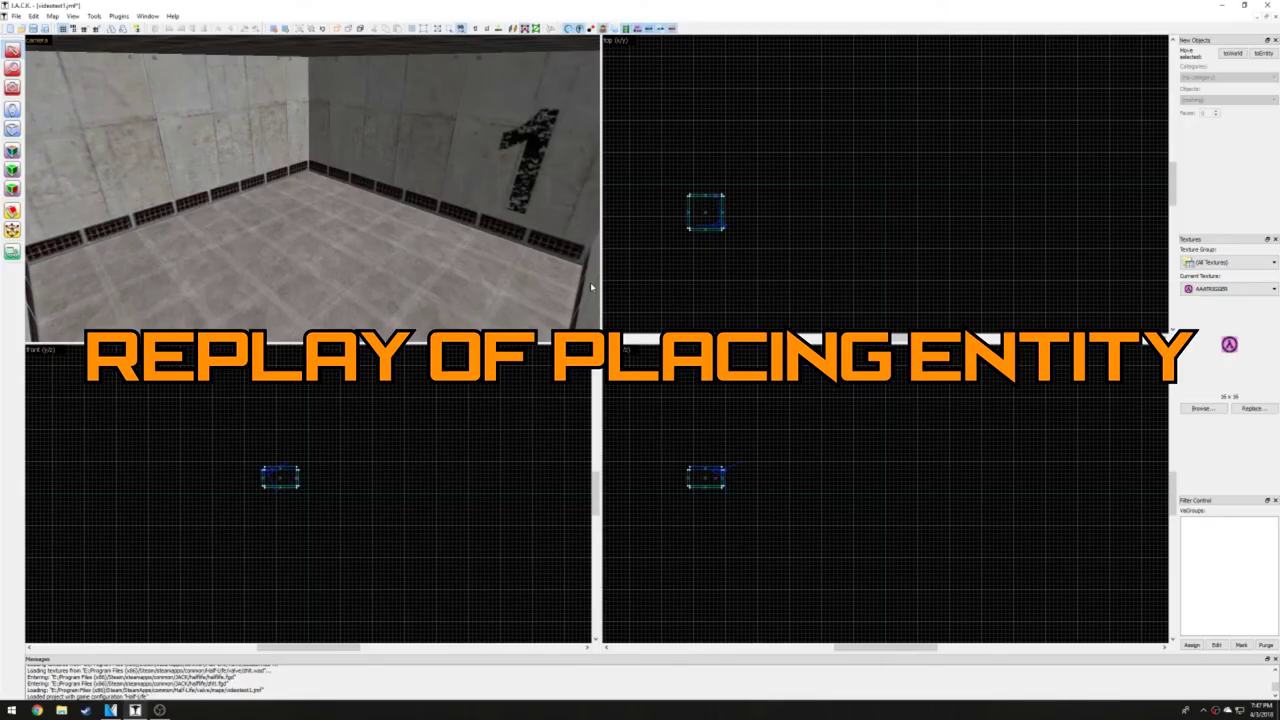
# Place an info_player_start on the floor near the corner of the room.
pyautogui.click(12, 111)
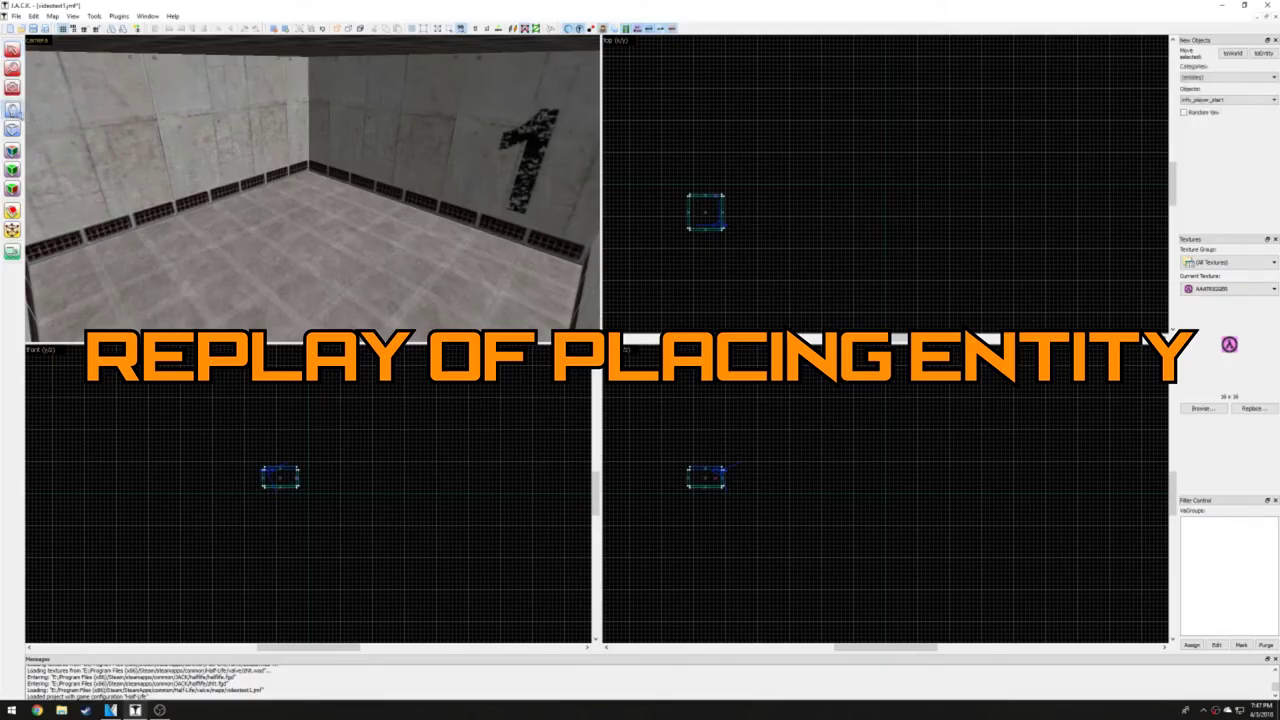
pyautogui.click(320, 249)
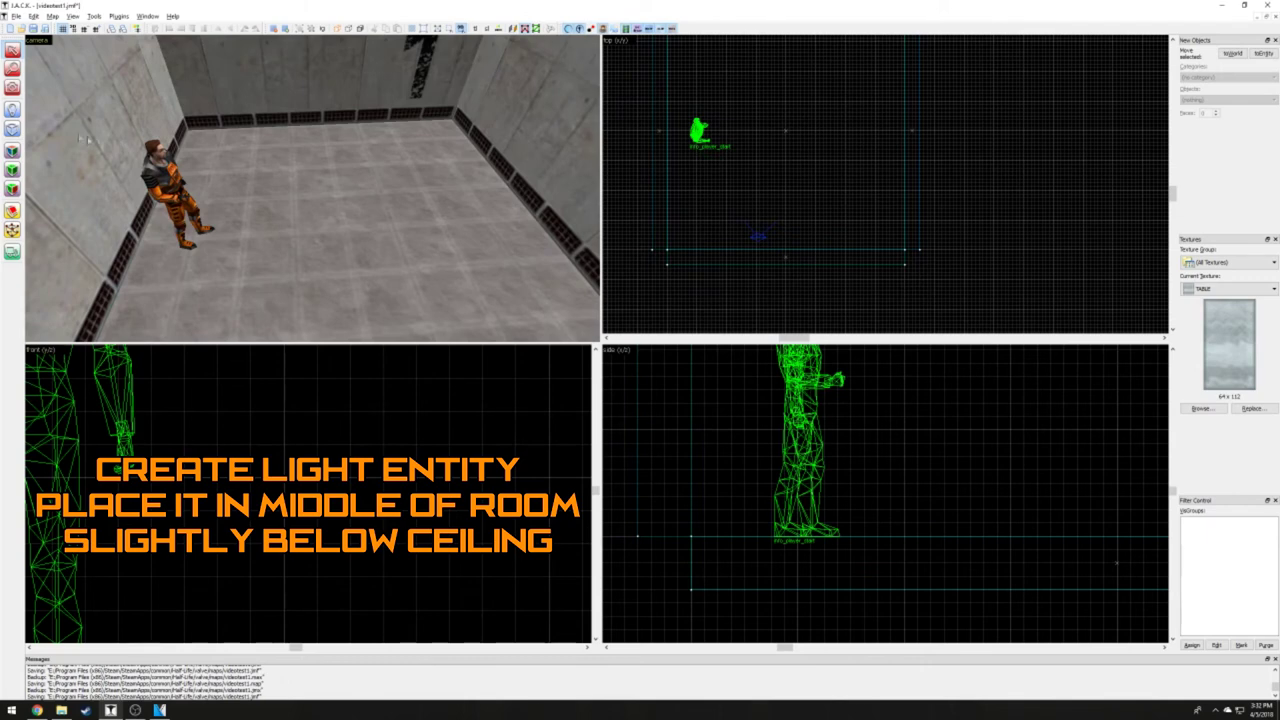
# Place a new entity on the room floor and change its class to light.
pyautogui.hotkey('shift', 'e')
pyautogui.click(338, 216)
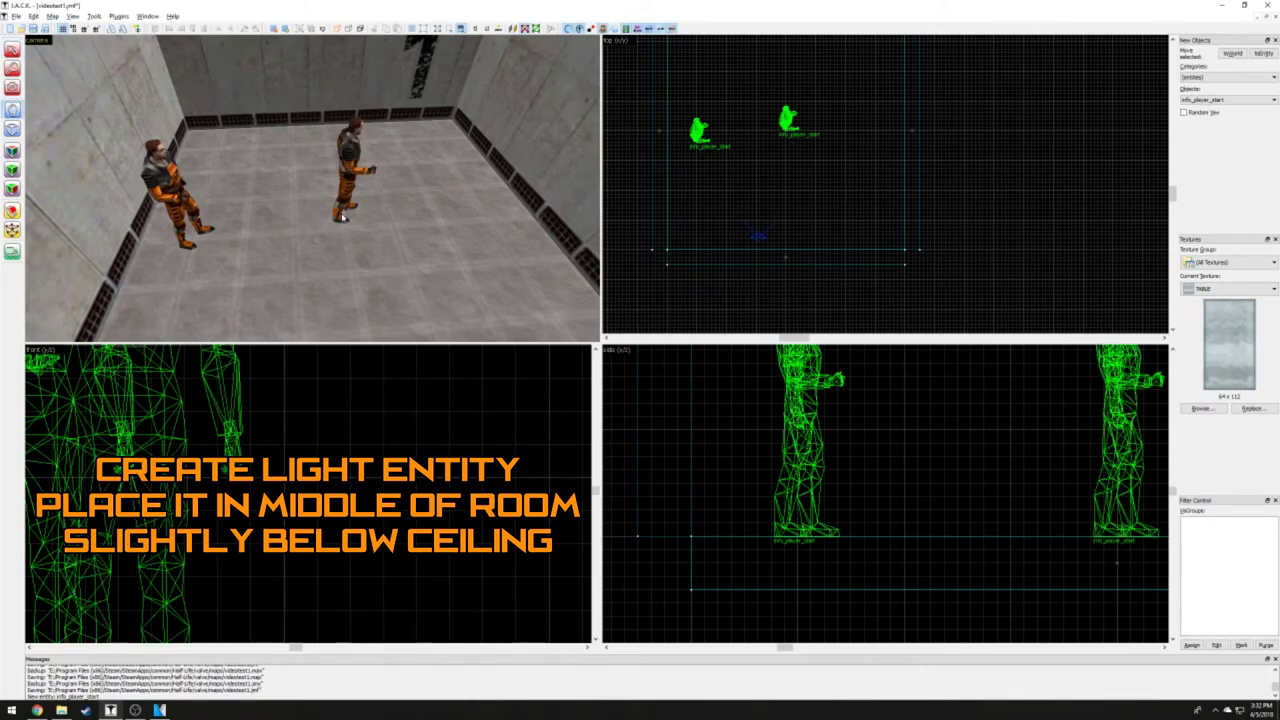
pyautogui.hotkey('shift', 's')
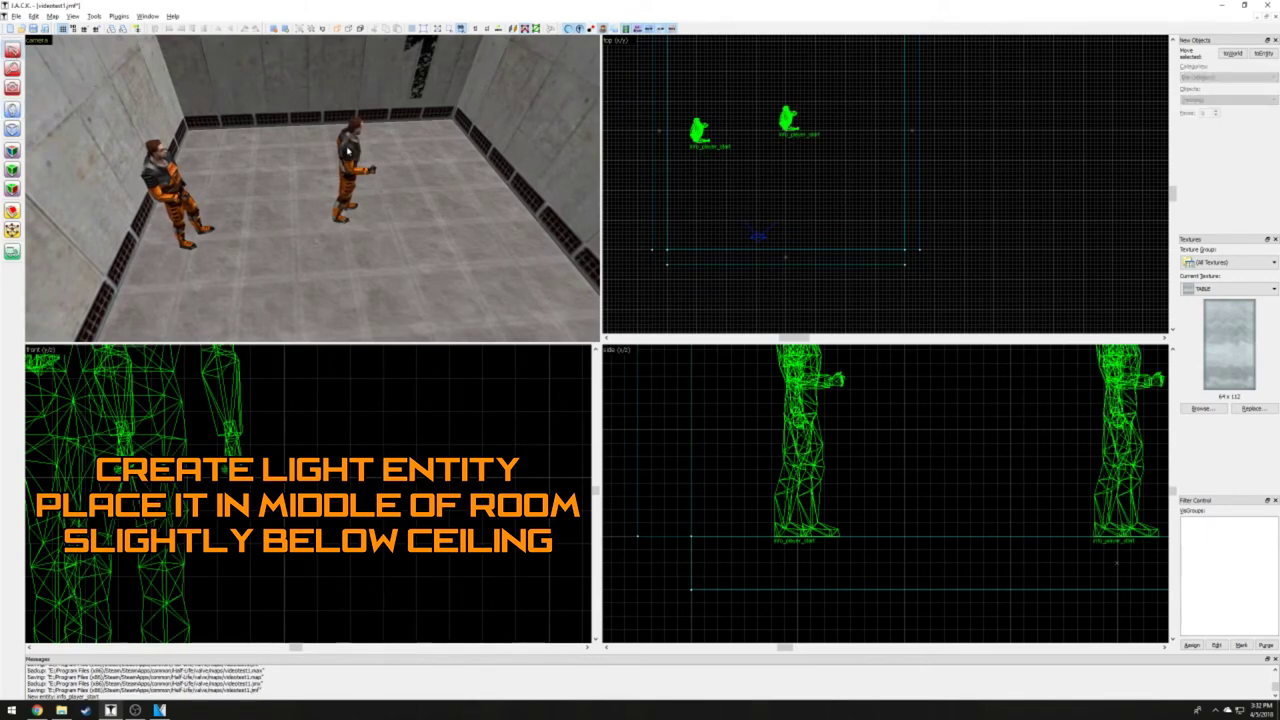
pyautogui.doubleClick(348, 150)
pyautogui.doubleClick(540, 287)
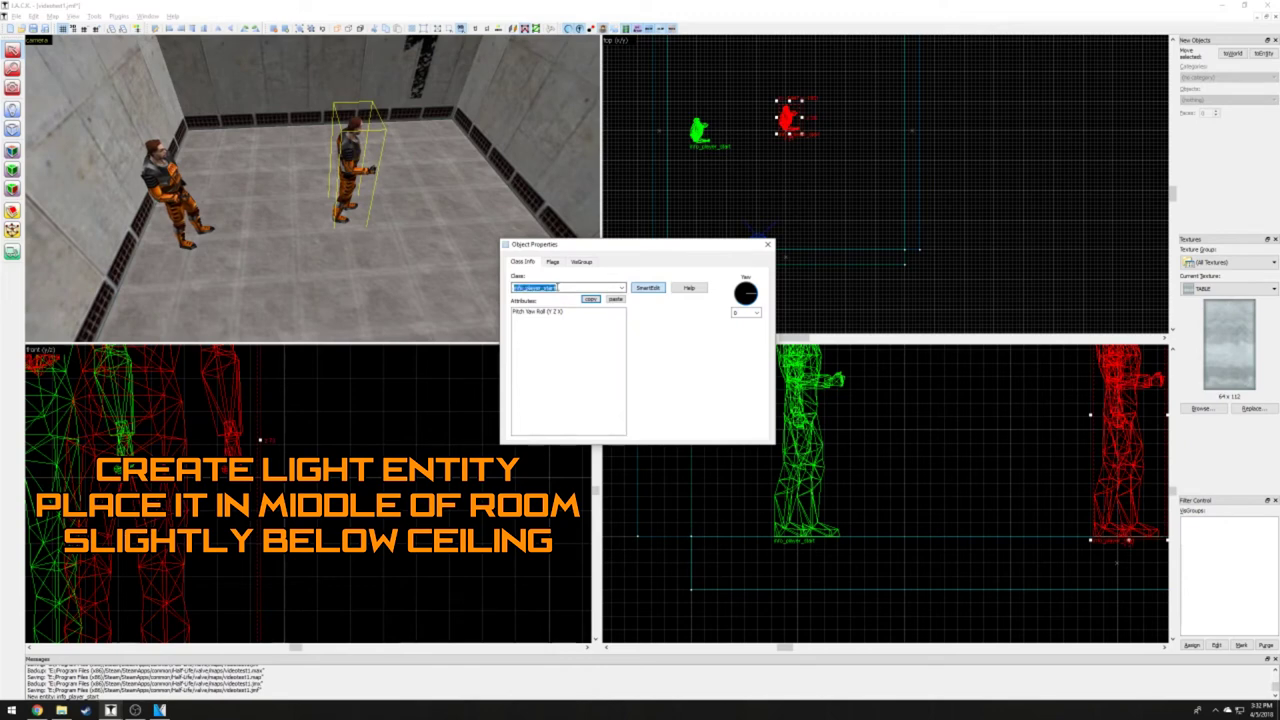
pyautogui.write('light')
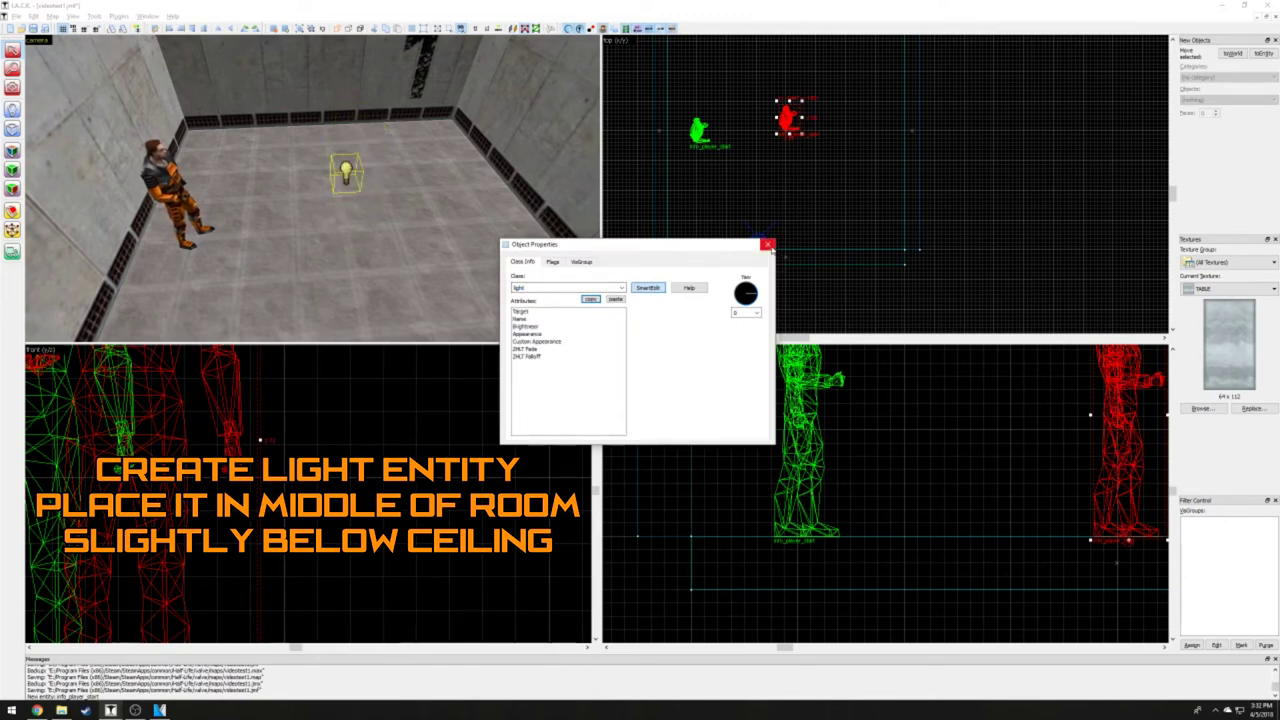
pyautogui.click(768, 245)
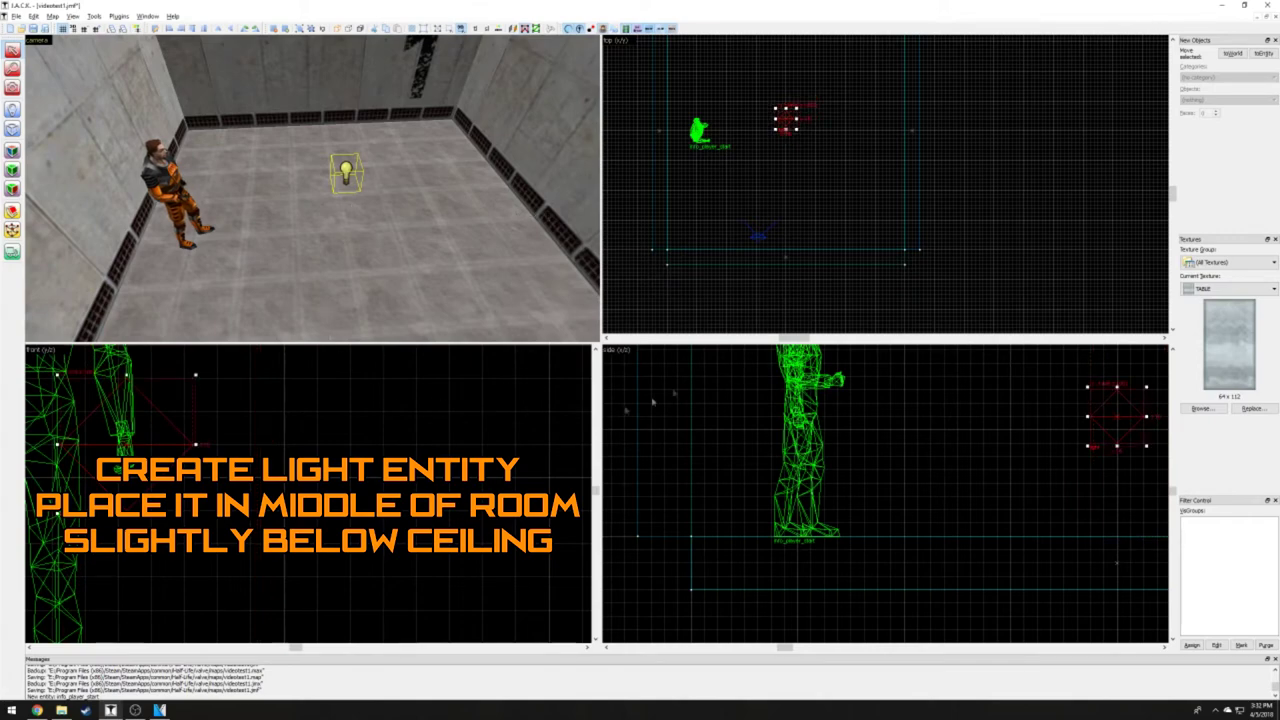
# Raise the light in the side view to just below the ceiling.
pyautogui.scroll(3, 883, 491)
pyautogui.scroll(-4, 874, 495)
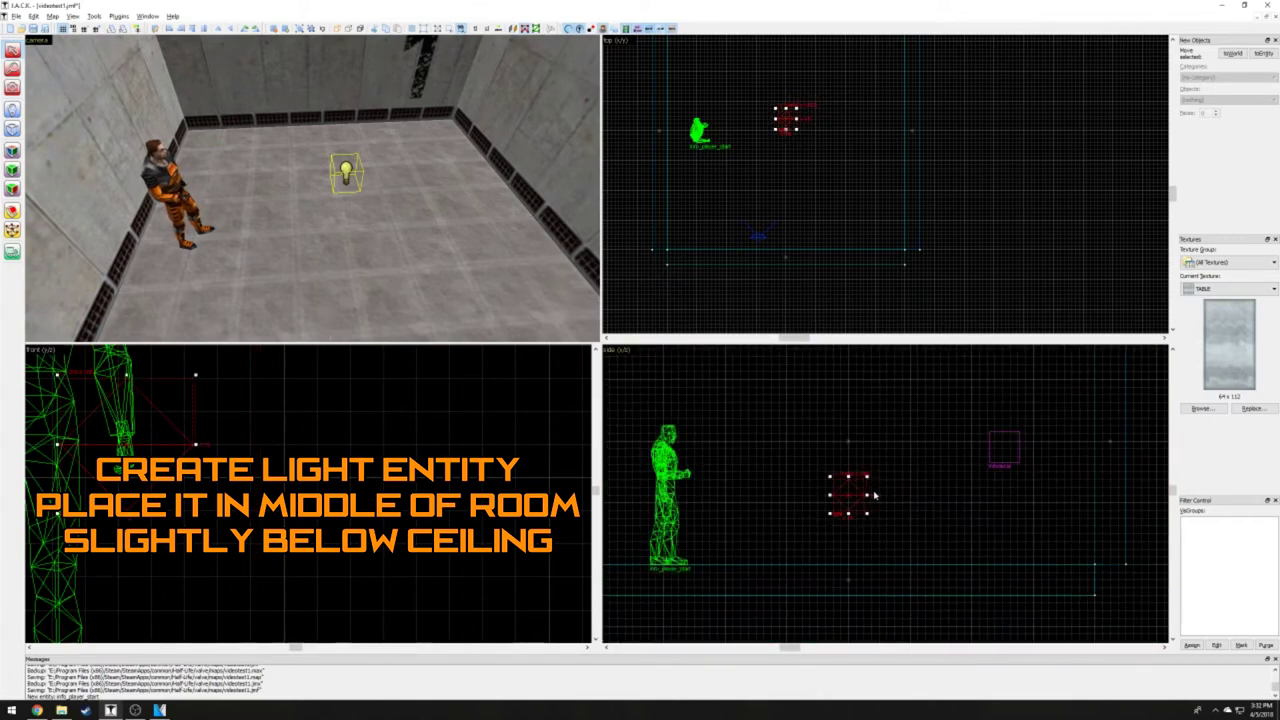
pyautogui.scroll(-1, 874, 495)
pyautogui.moveTo(874, 495); pyautogui.dragTo(862, 384)
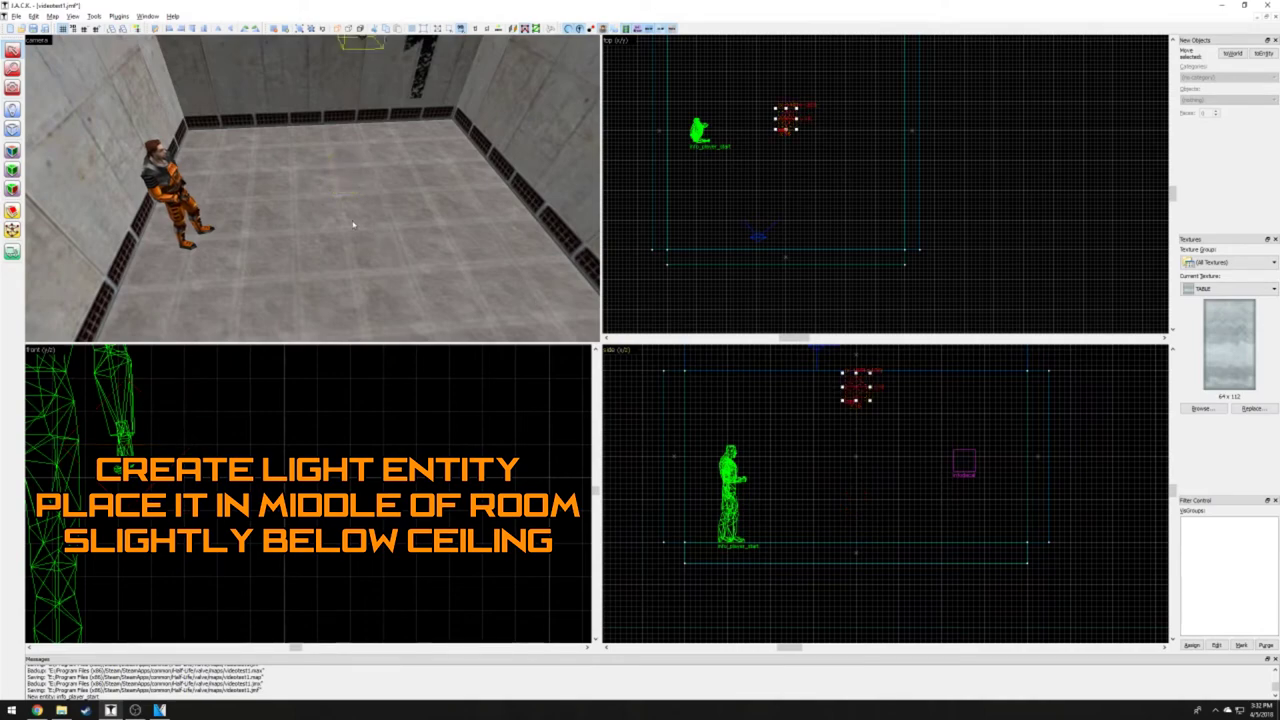
pyautogui.press('z')
pyautogui.press('w')
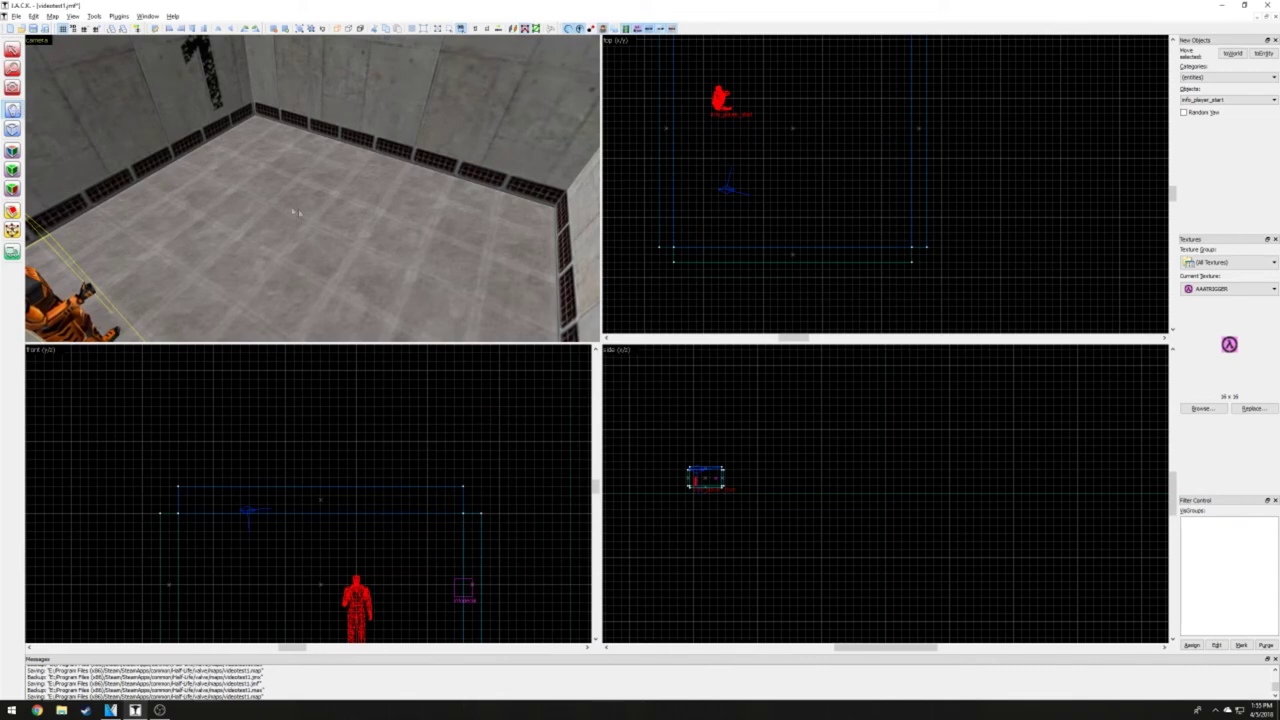
# Place a new entity near the player start and change its class to monster_zombie.
pyautogui.click(341, 222)
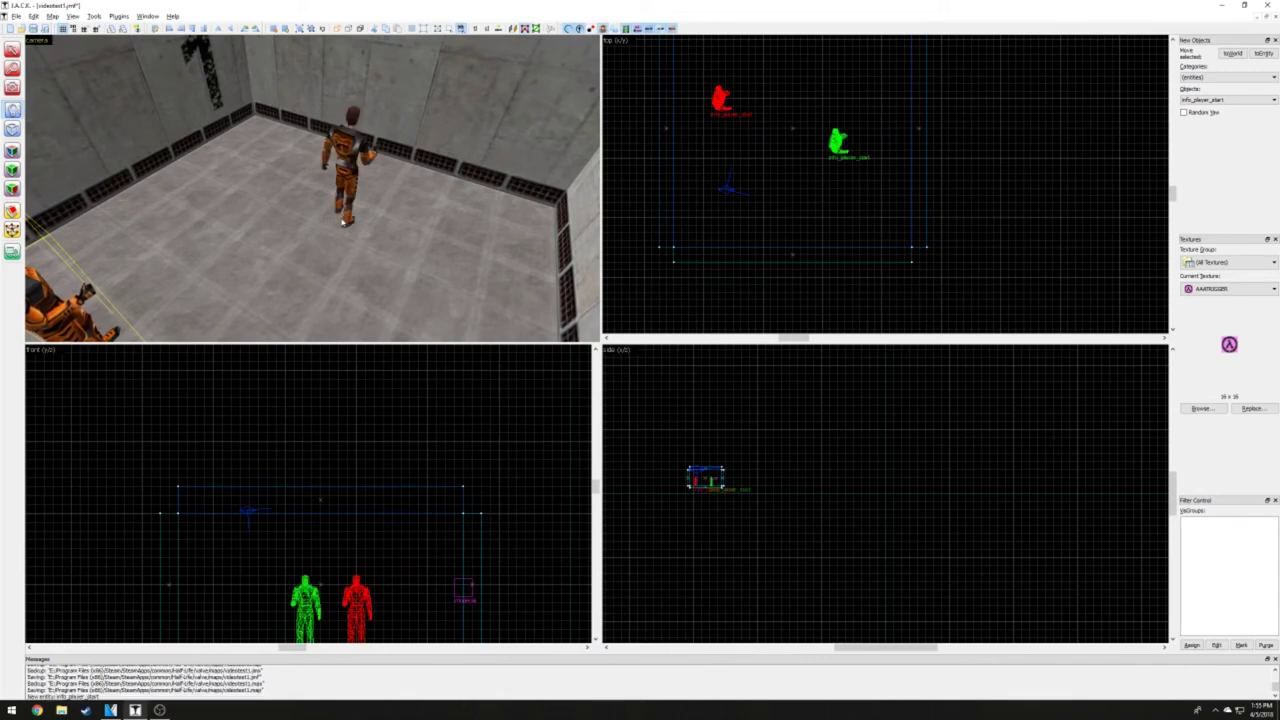
pyautogui.hotkey('shift', 's')
pyautogui.click(349, 164)
pyautogui.doubleClick(349, 164)
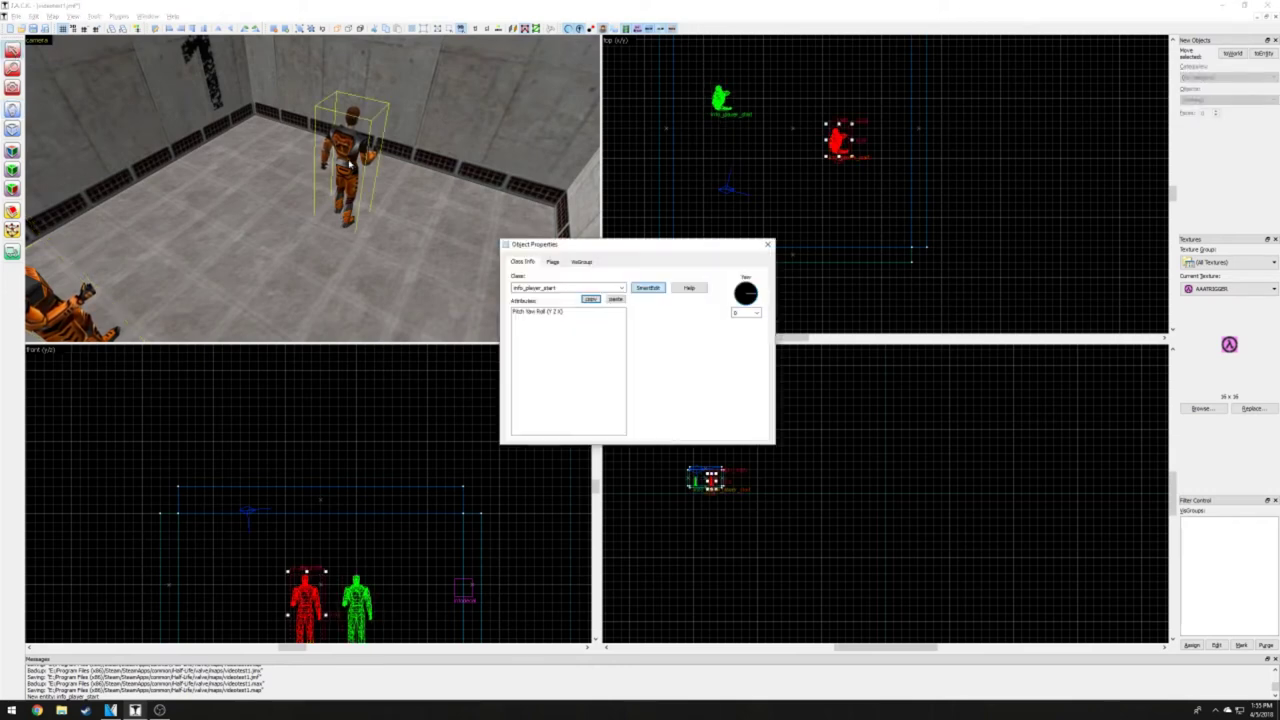
pyautogui.doubleClick(571, 287)
pyautogui.write('monster')
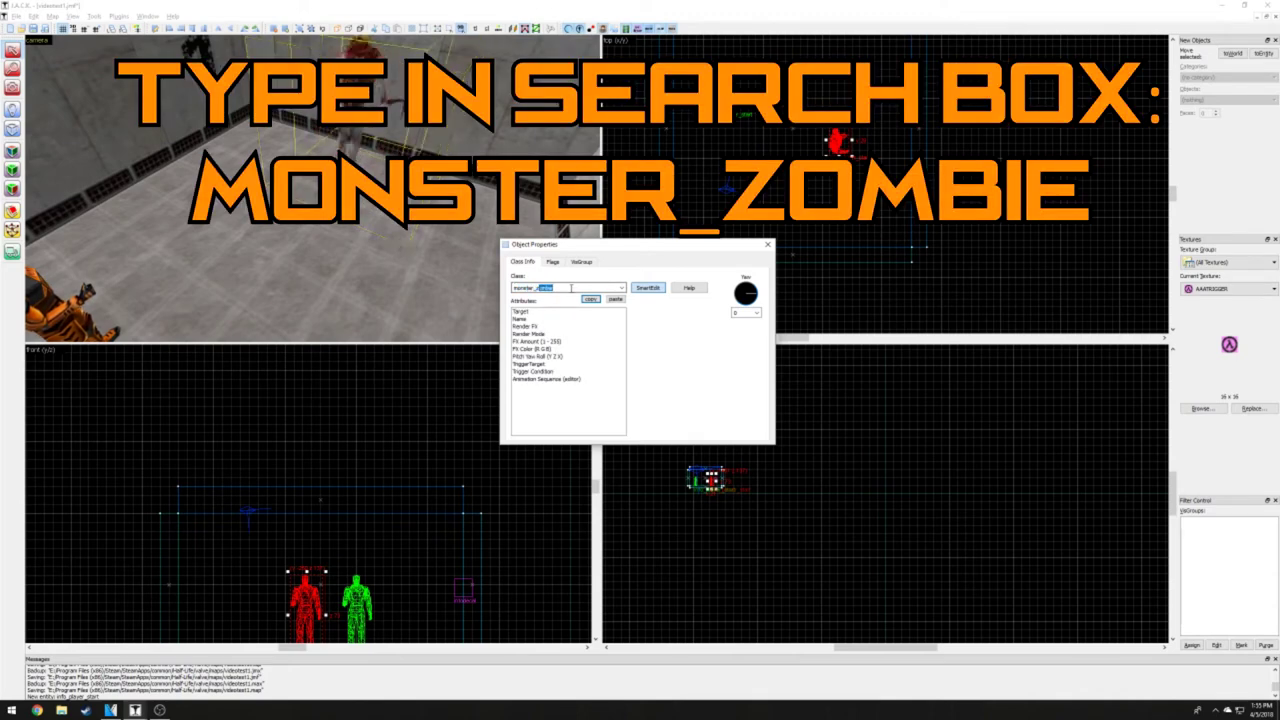
pyautogui.write('_zombie')
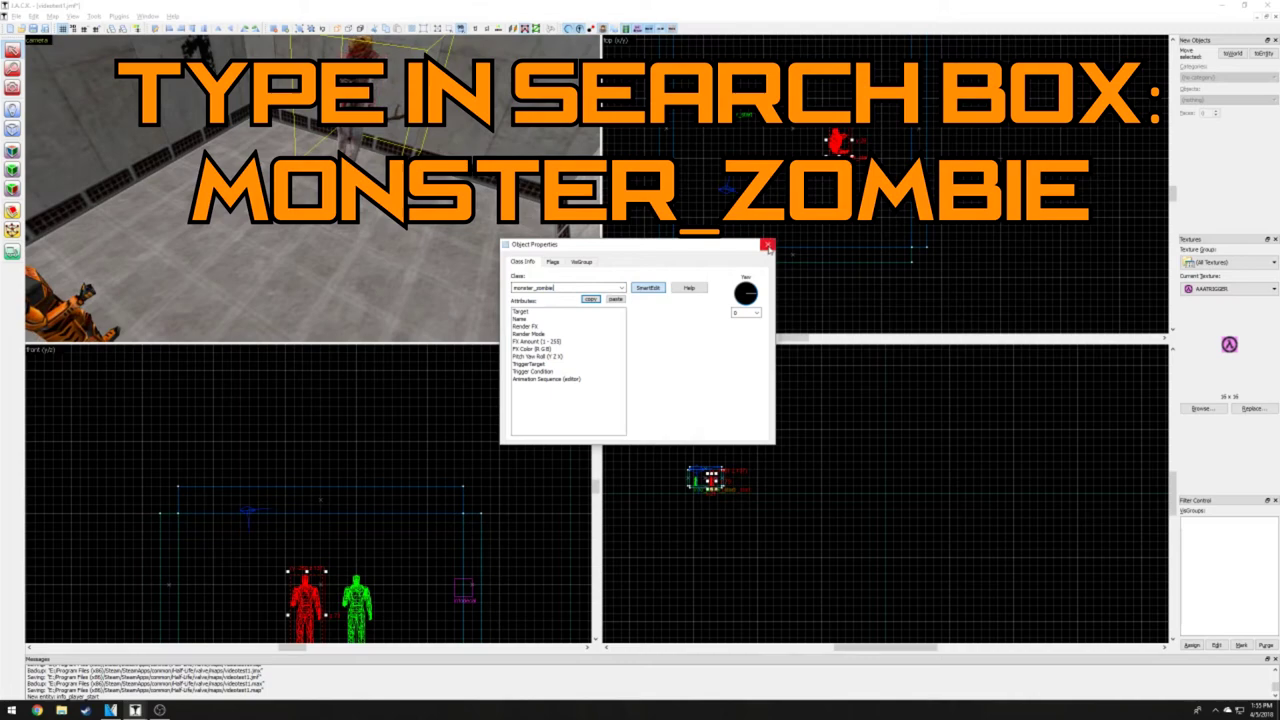
pyautogui.click(767, 244)
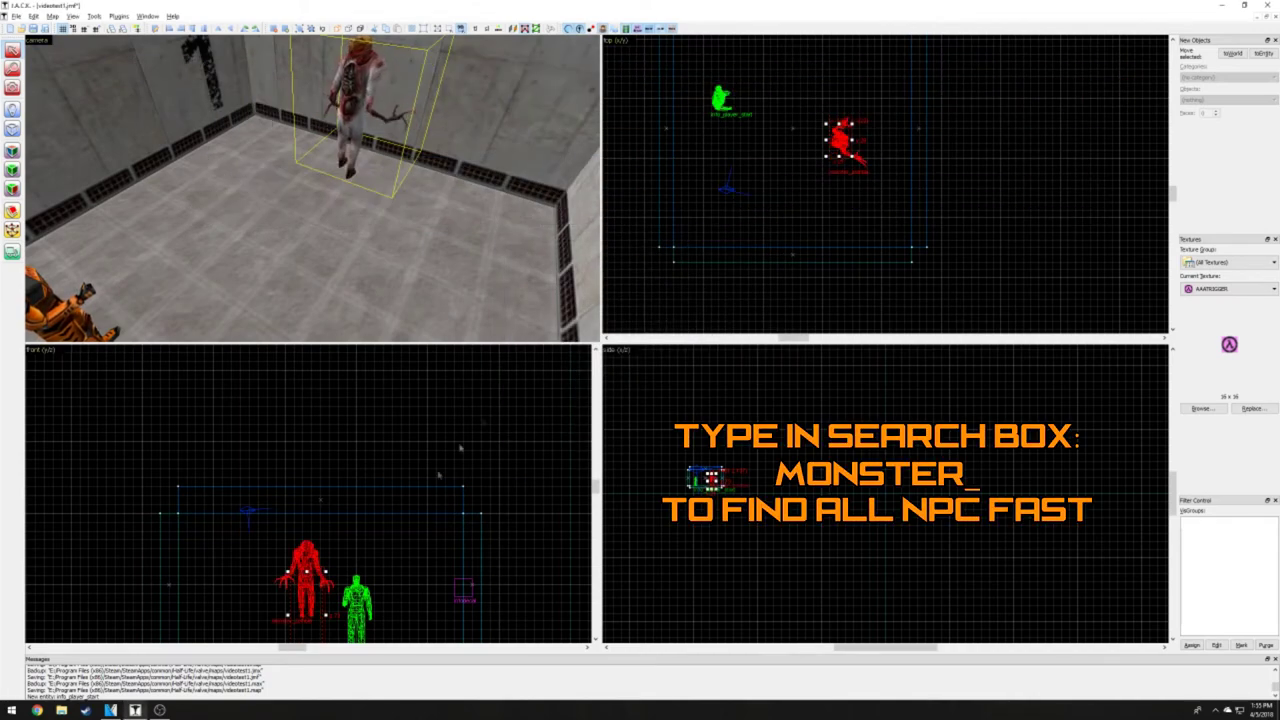
pyautogui.moveTo(300, 560); pyautogui.dragTo(338, 448, button='middle')
# Lower the zombie in the front view so it rests on the floor.
pyautogui.moveTo(352, 437); pyautogui.dragTo(357, 472)
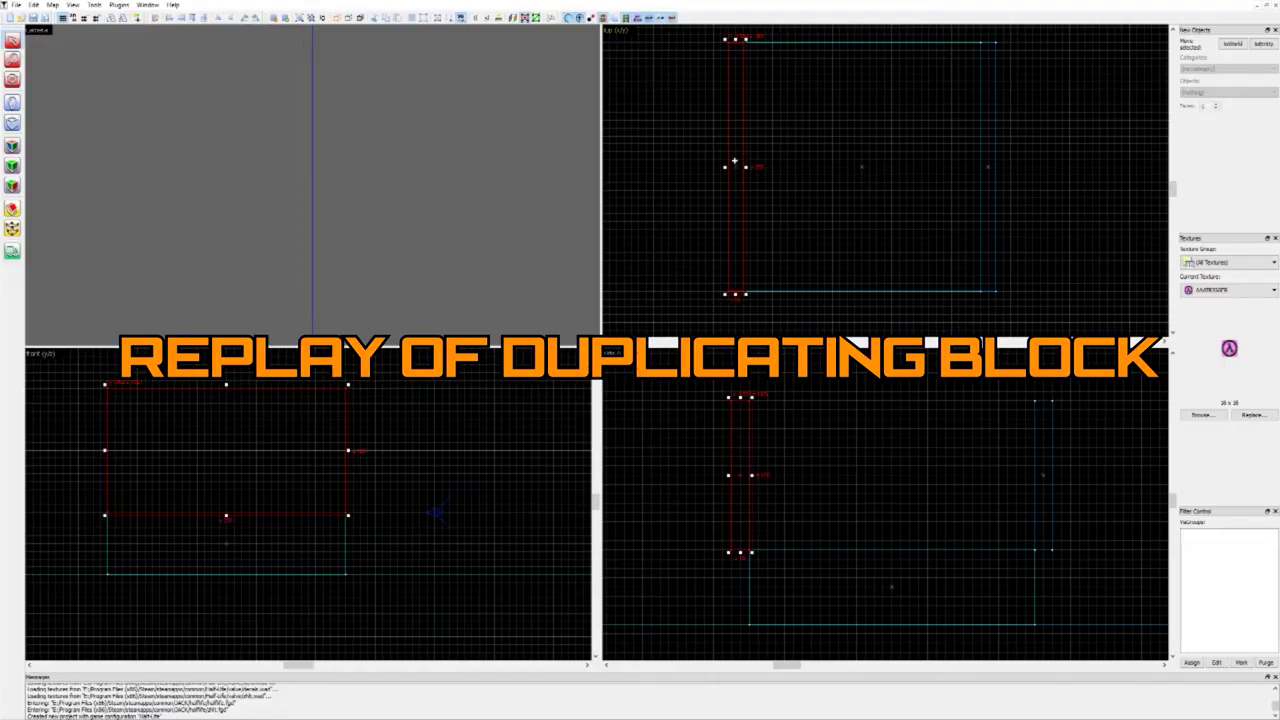
pyautogui.keyDown('shift'); pyautogui.moveTo(734, 163); pyautogui.dragTo(996, 166); pyautogui.keyUp('shift')
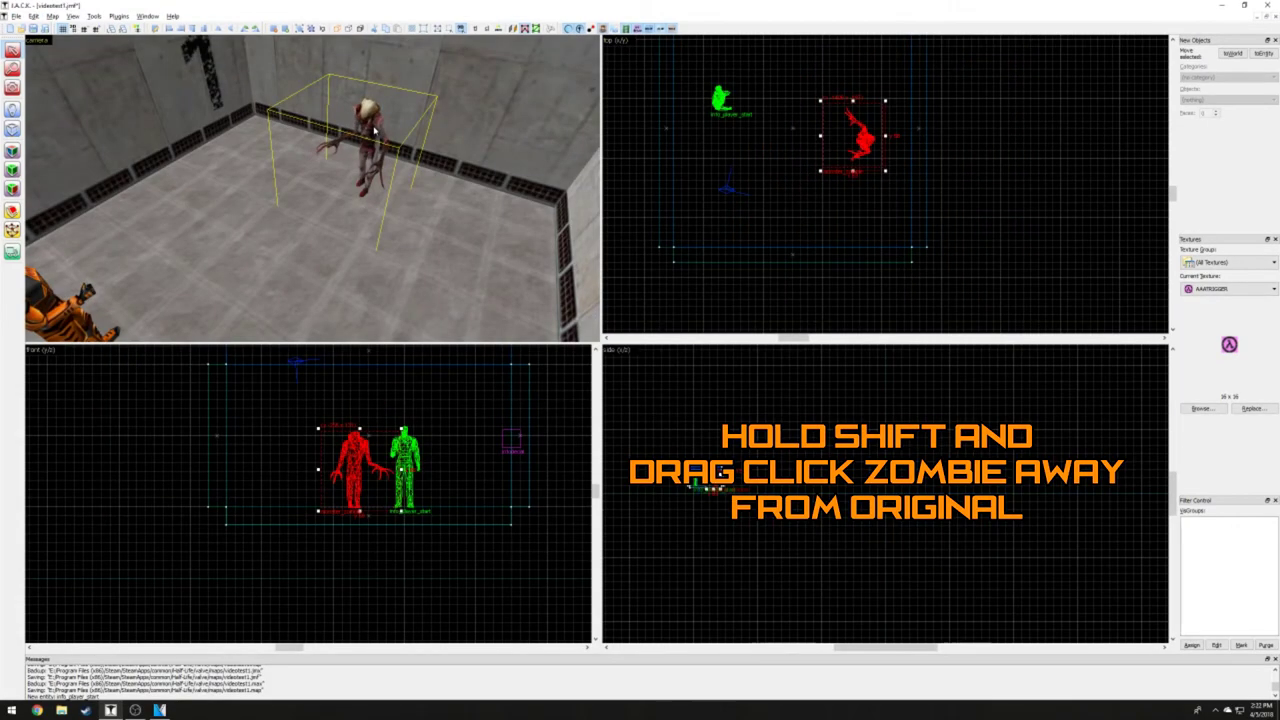
# Shift-drag the zombie in the top view to clone a second zombie, then deselect.
pyautogui.keyDown('shift'); pyautogui.moveTo(845, 133); pyautogui.dragTo(838, 194); pyautogui.keyUp('shift')
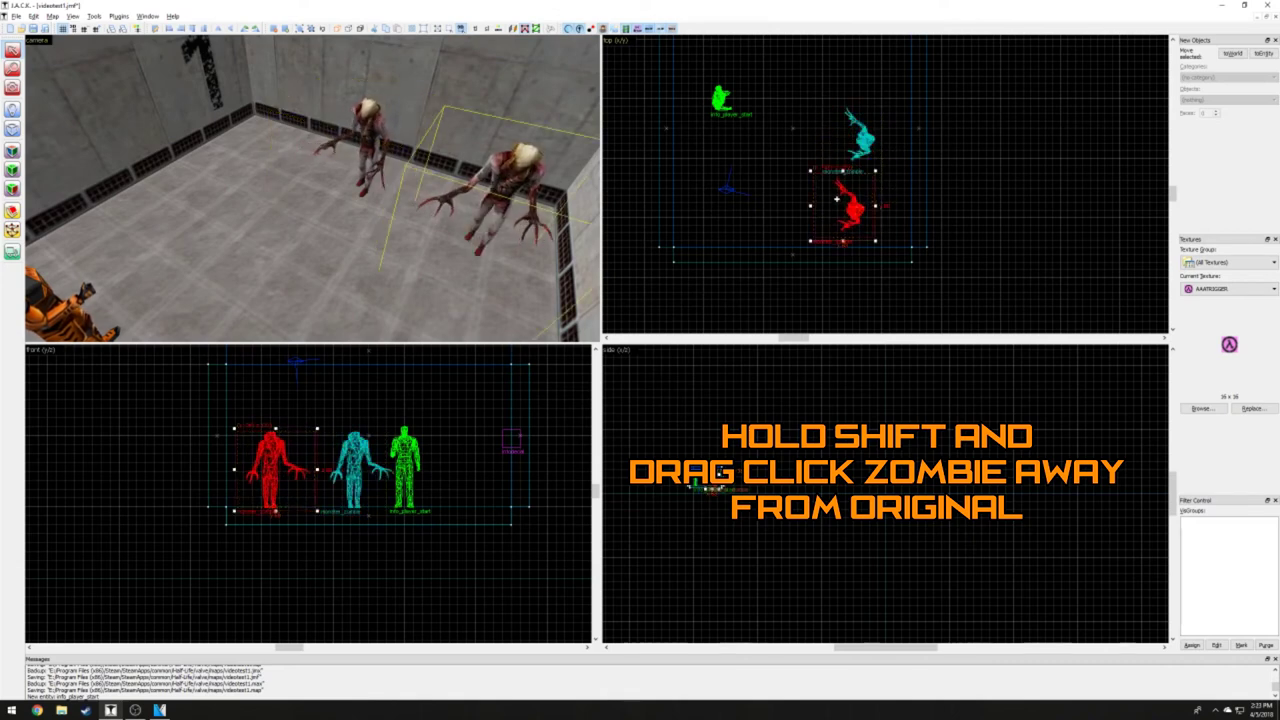
pyautogui.click(539, 118)
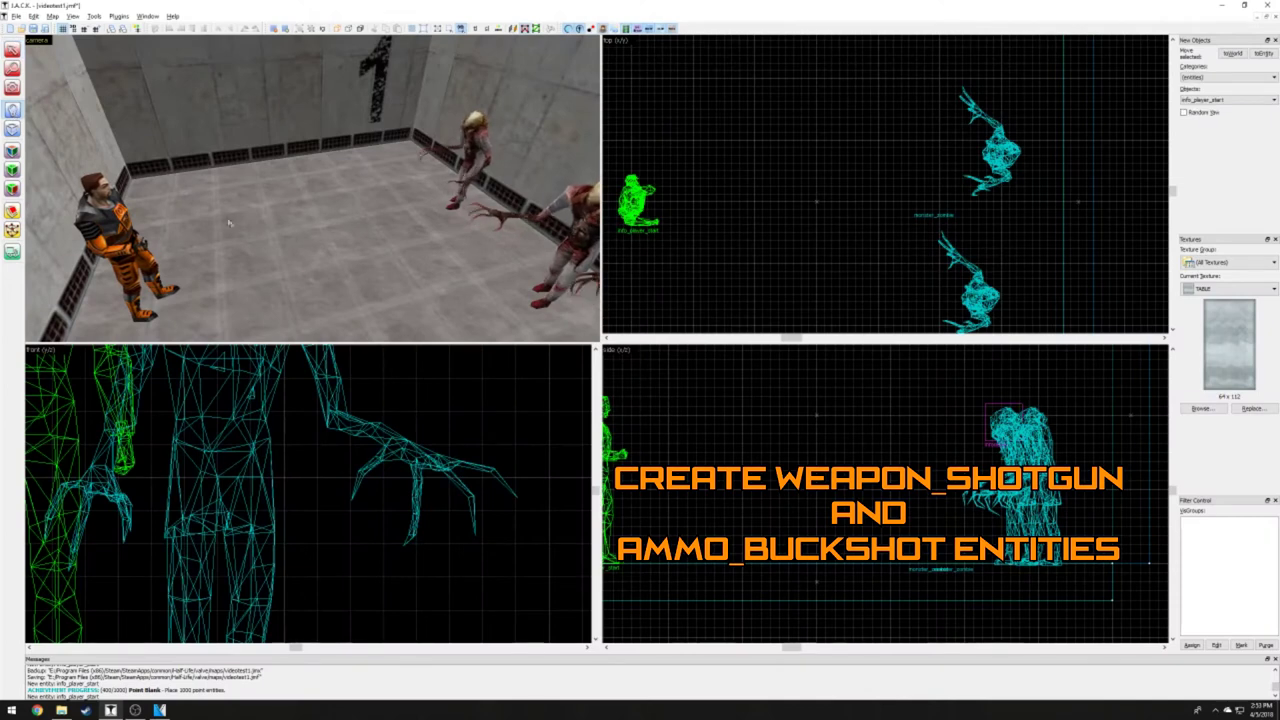
# Change the copied player start's class to weapon_shotgun and lower it onto the floor.
pyautogui.click(12, 52)
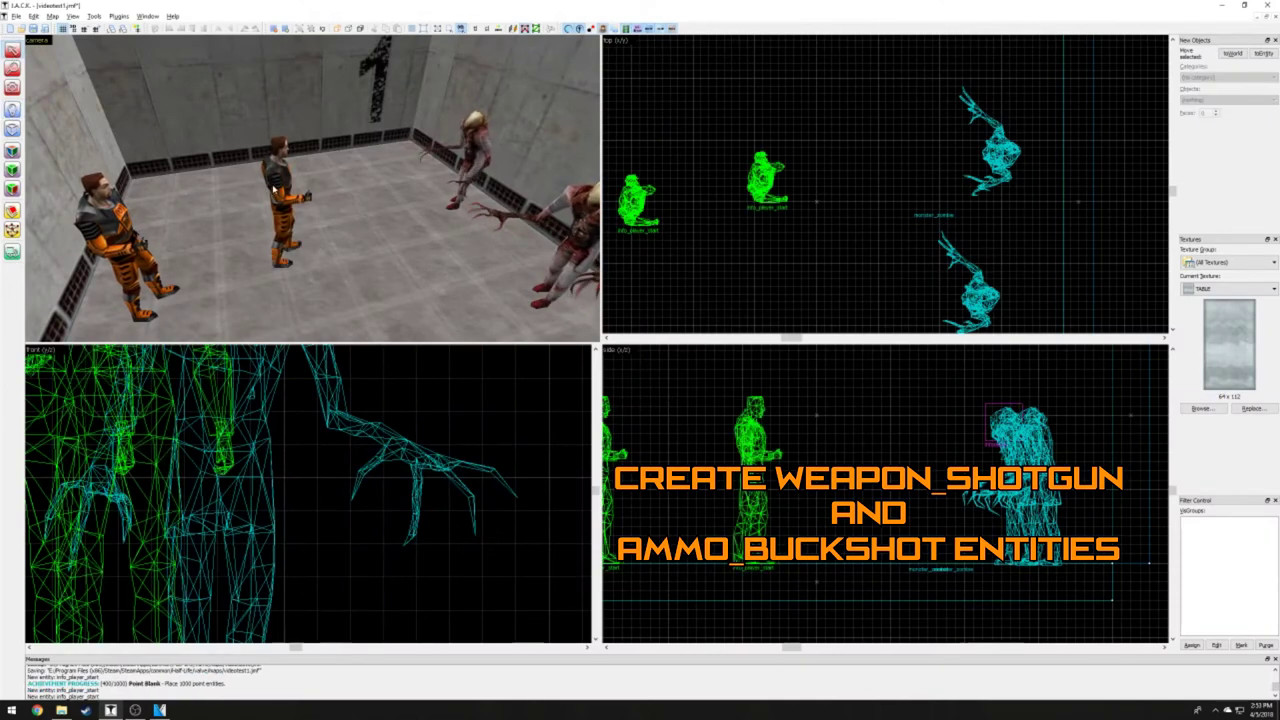
pyautogui.doubleClick(283, 195)
pyautogui.write('weapon_')
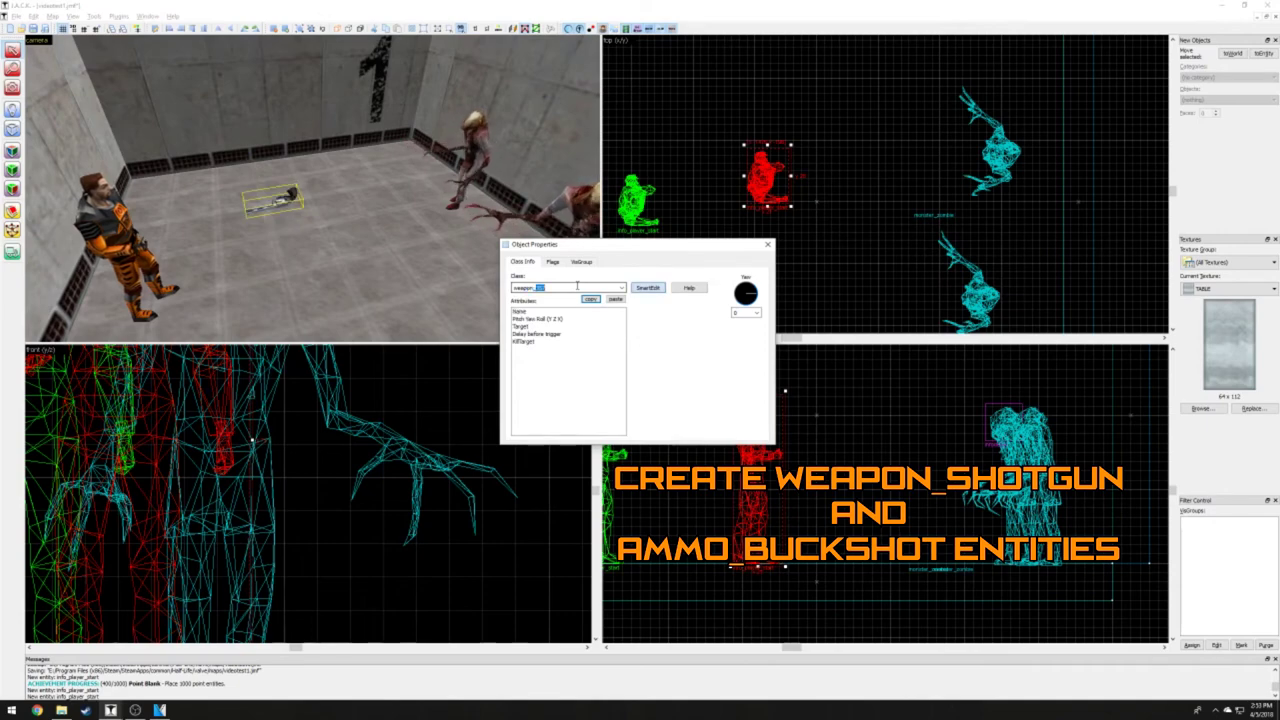
pyautogui.write('shotgun')
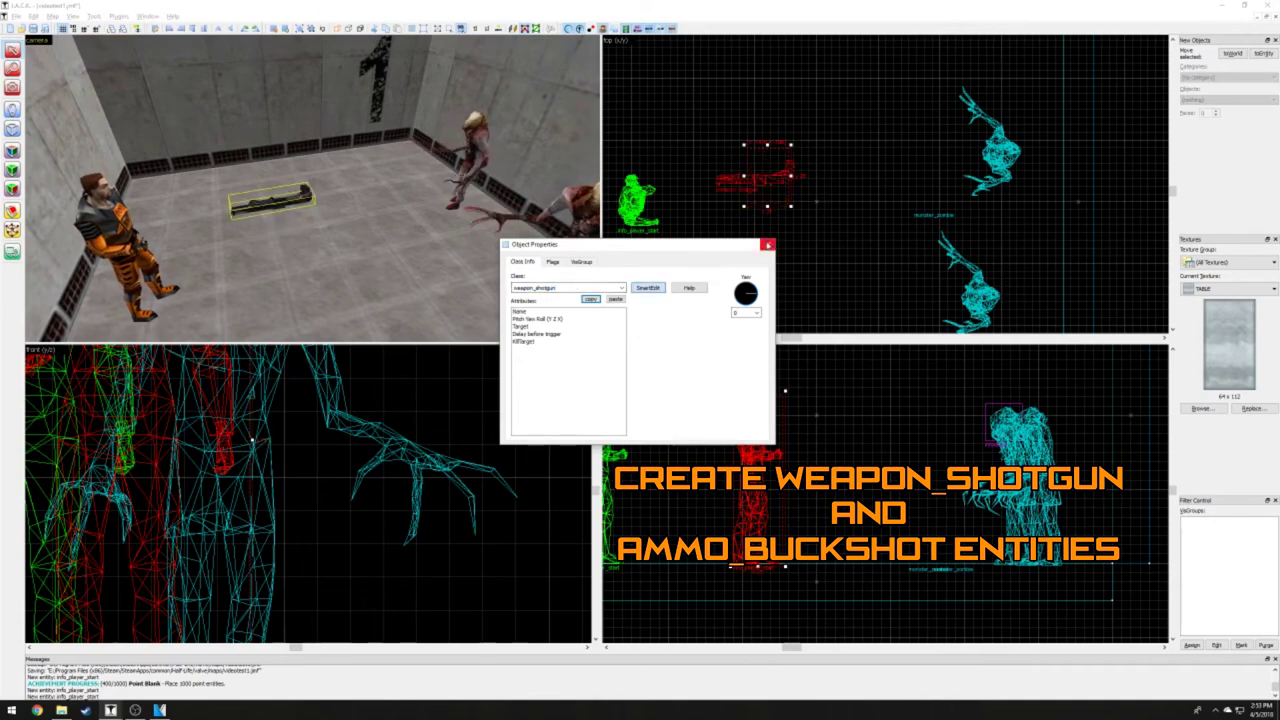
pyautogui.click(767, 244)
pyautogui.moveTo(738, 500); pyautogui.dragTo(740, 548)
# Clone the shotgun beside it and change the copy's class to ammo_buckshot.
pyautogui.keyDown('shift'); pyautogui.moveTo(745, 177); pyautogui.dragTo(748, 212); pyautogui.keyUp('shift')
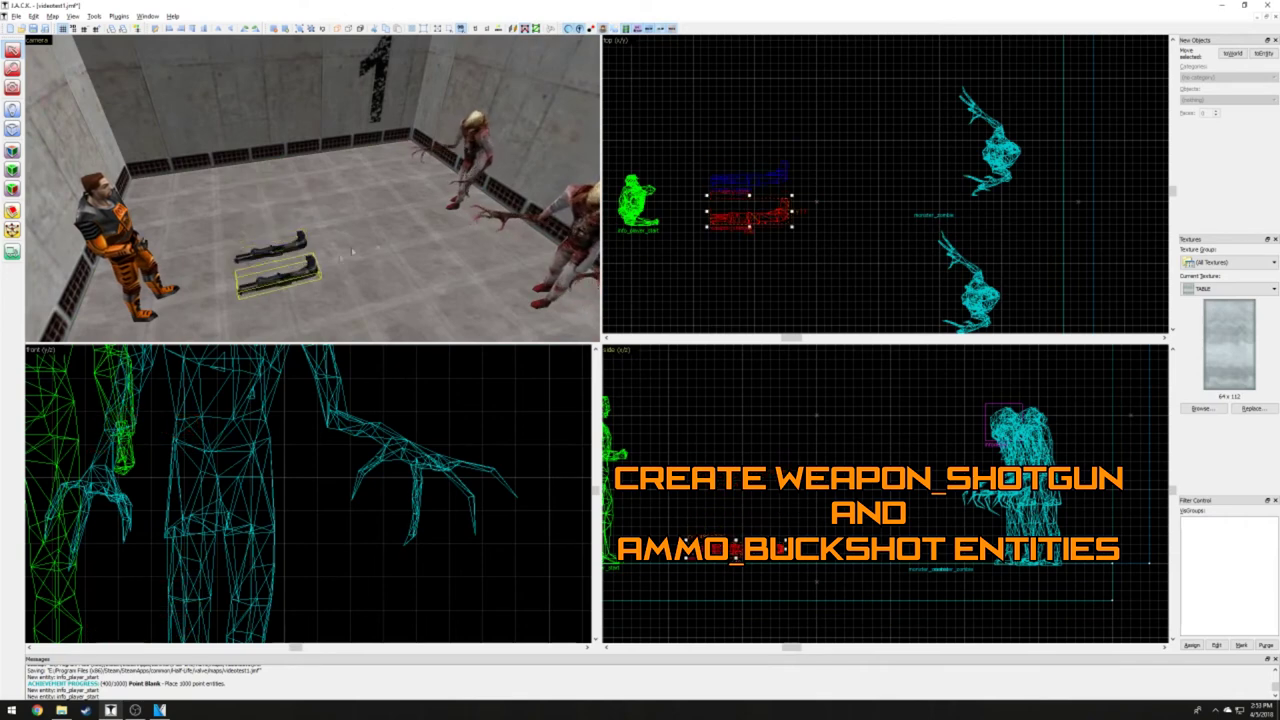
pyautogui.hotkey('alt', 'Return')
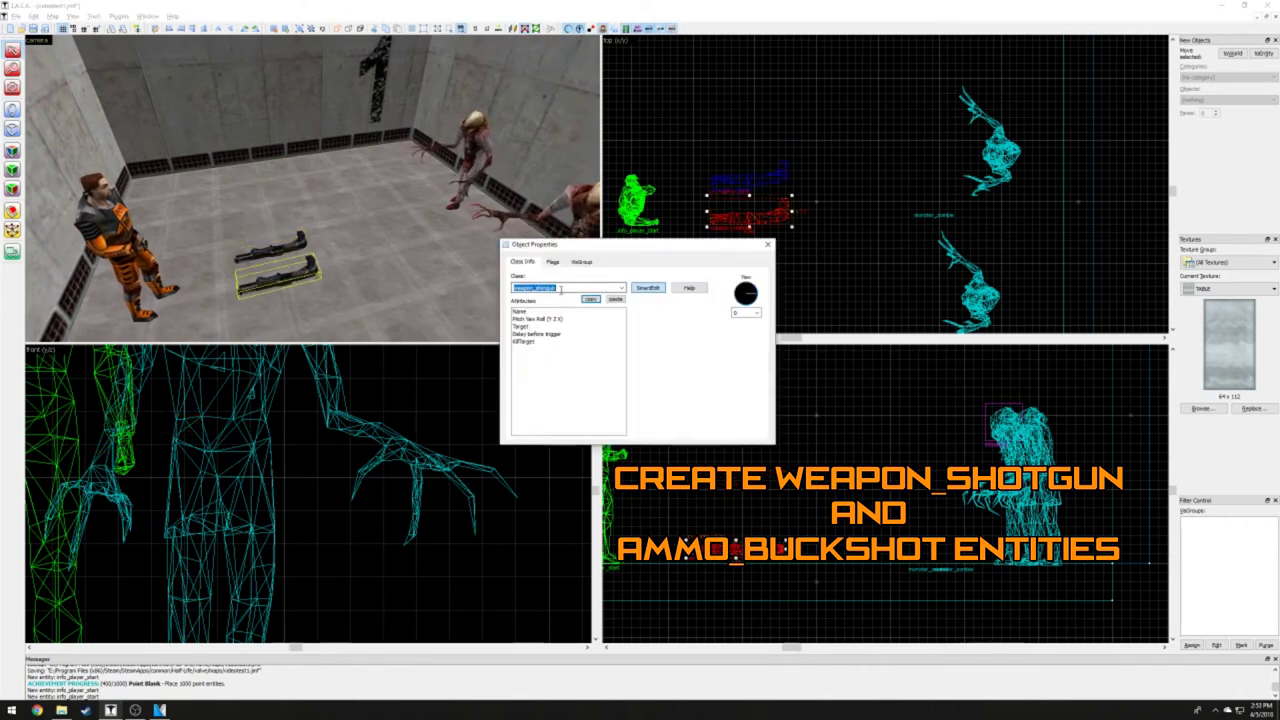
pyautogui.write('ammo_buck')
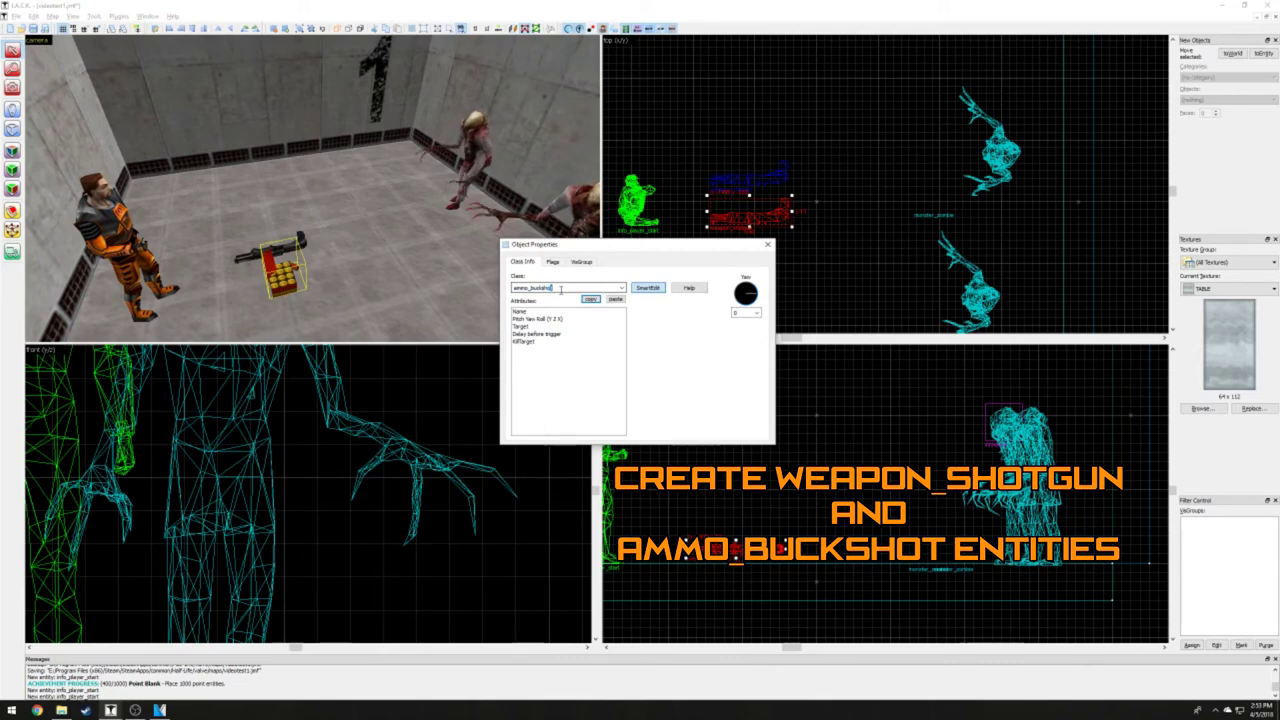
pyautogui.press('Return')
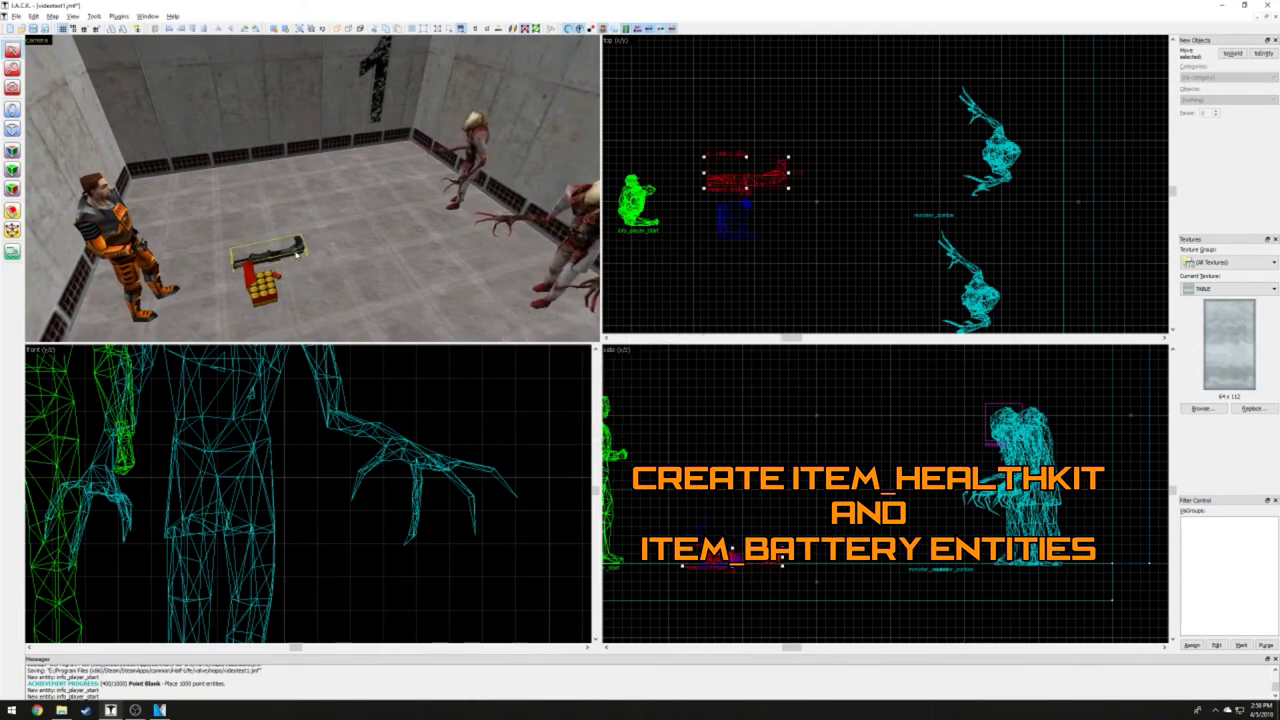
# Clone the shotgun to its right and change the copy's class to item_healthkit.
pyautogui.keyDown('shift'); pyautogui.moveTo(754, 181); pyautogui.dragTo(857, 181); pyautogui.keyUp('shift')
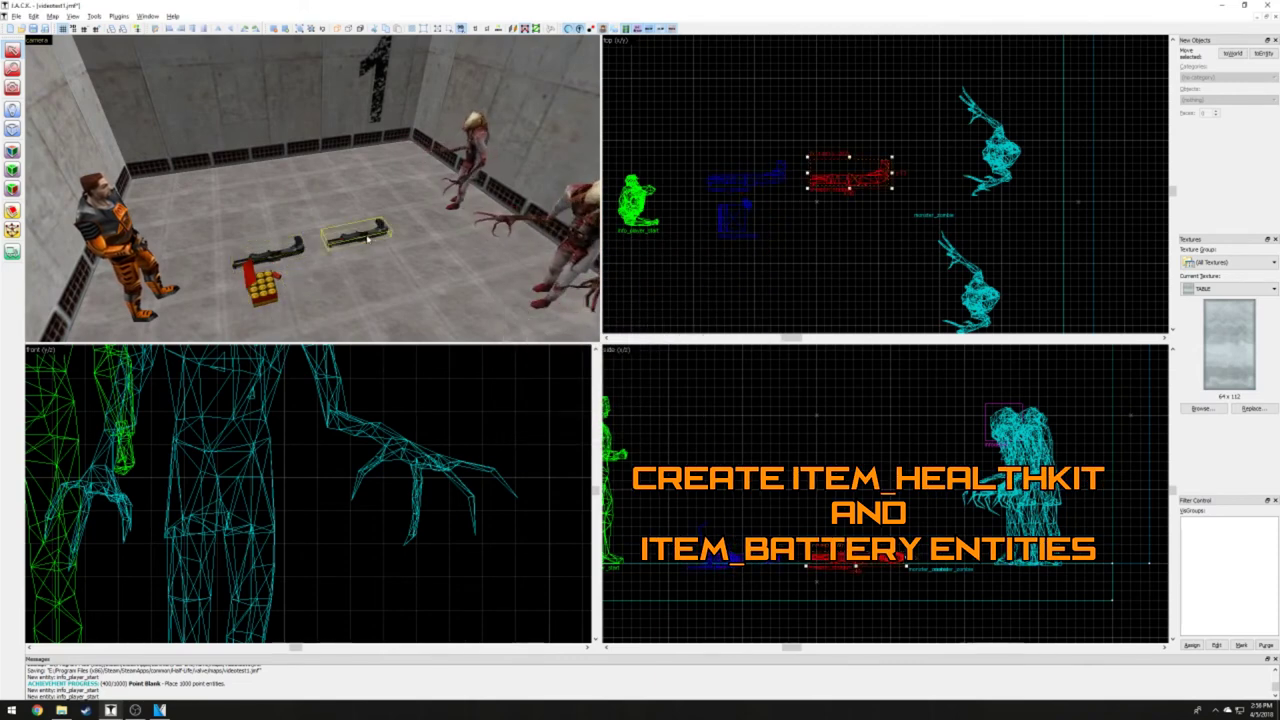
pyautogui.hotkey('alt', 'Return')
pyautogui.write('item_')
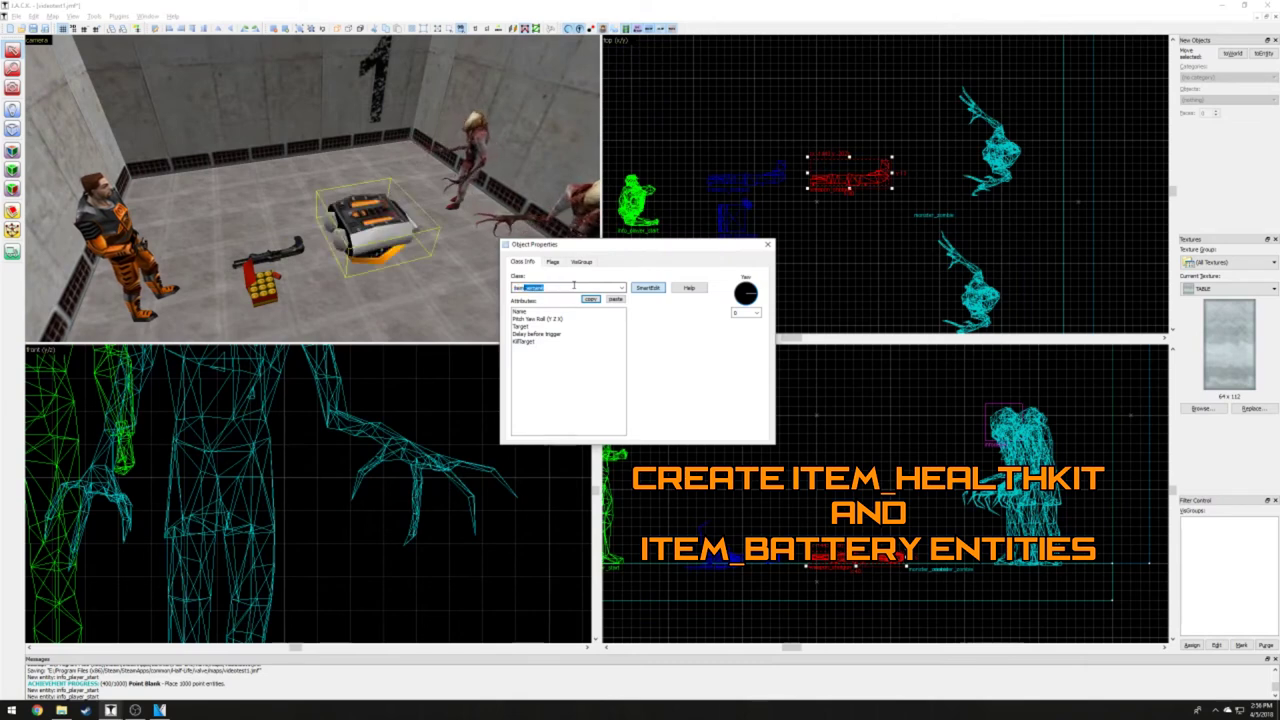
pyautogui.write('healthkit')
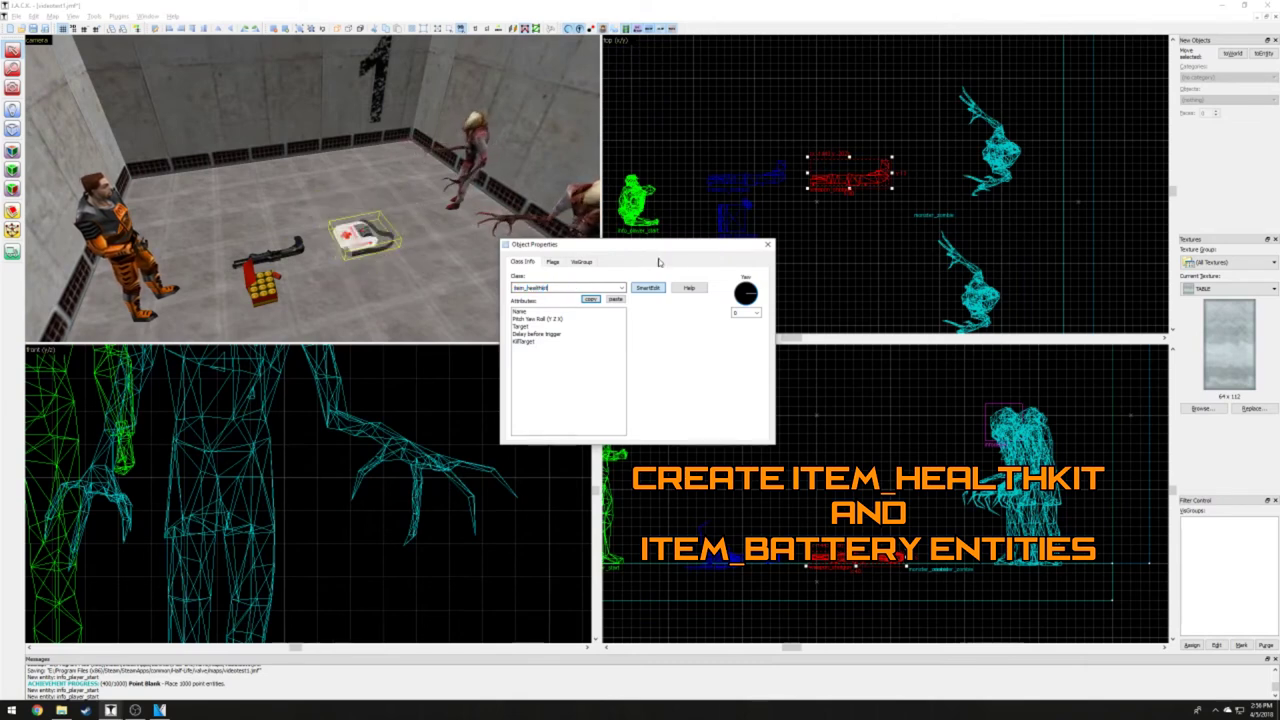
pyautogui.click(767, 245)
# Clone the buckshot ammo beside the health kit and change the copy's class to item_battery.
pyautogui.click(740, 218)
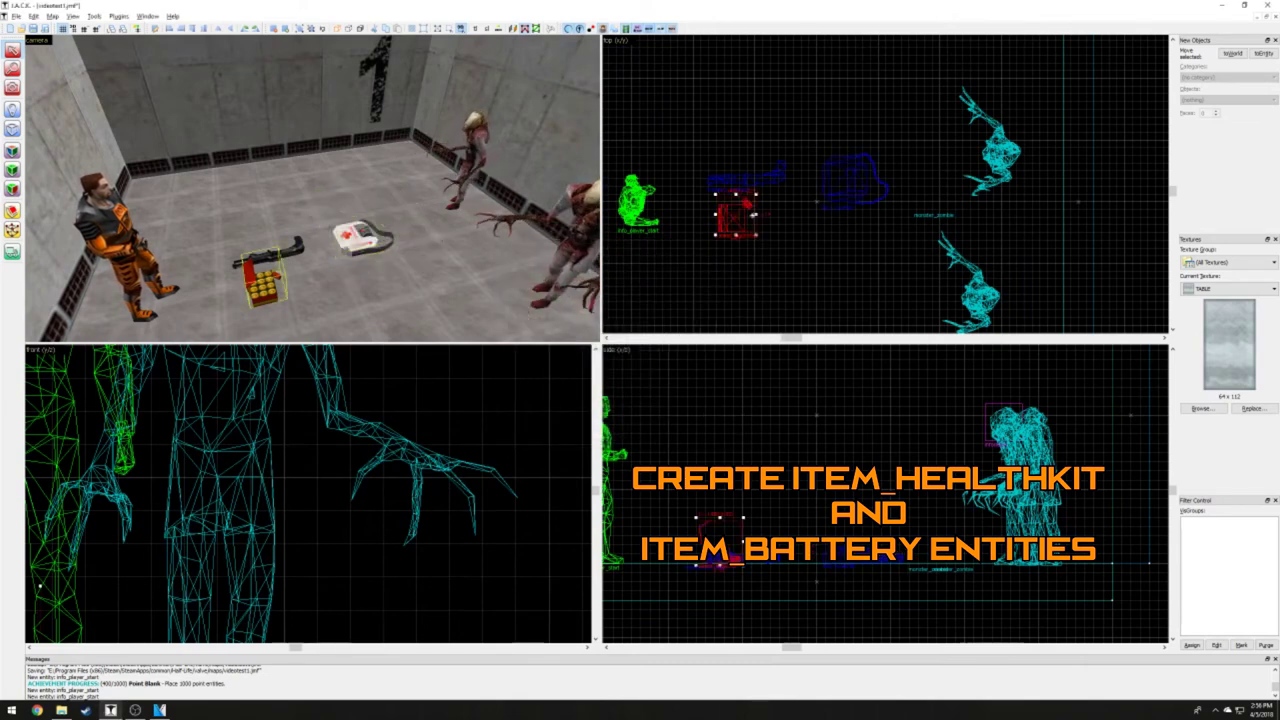
pyautogui.keyDown('shift'); pyautogui.moveTo(740, 218); pyautogui.dragTo(843, 225); pyautogui.keyUp('shift')
pyautogui.hotkey('alt', 'Return')
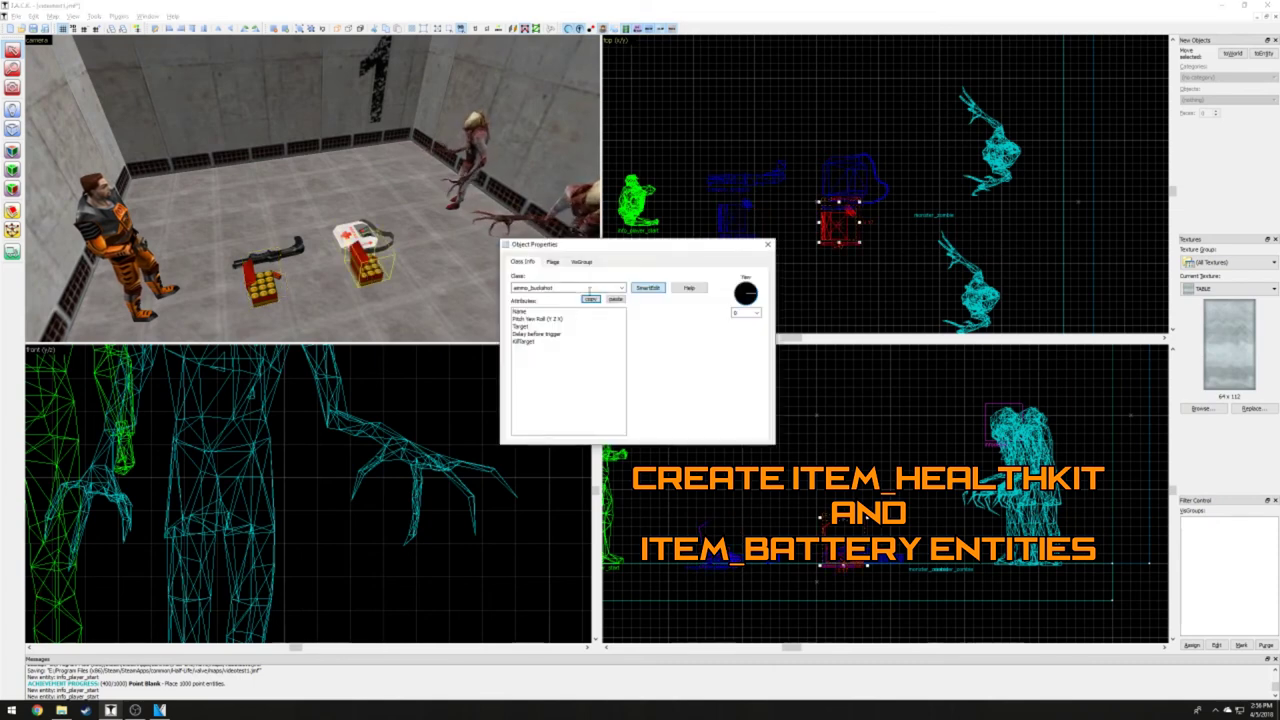
pyautogui.write('item_battery')
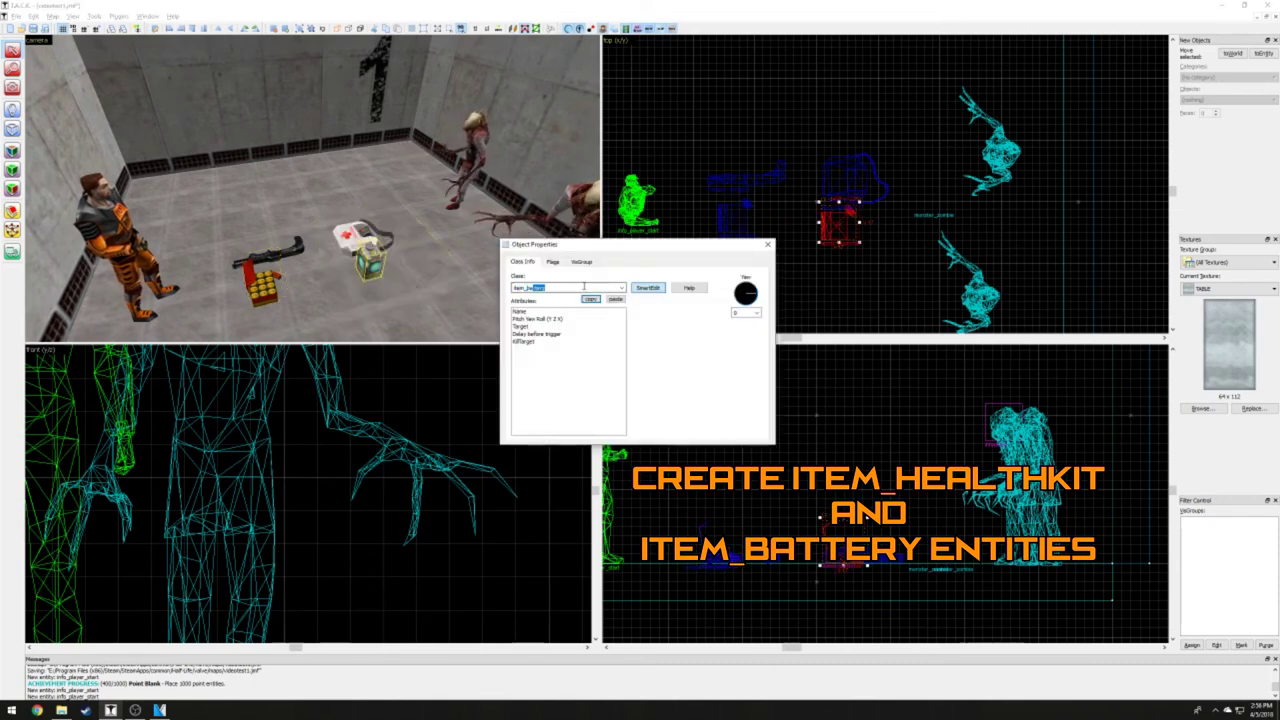
pyautogui.click(767, 244)
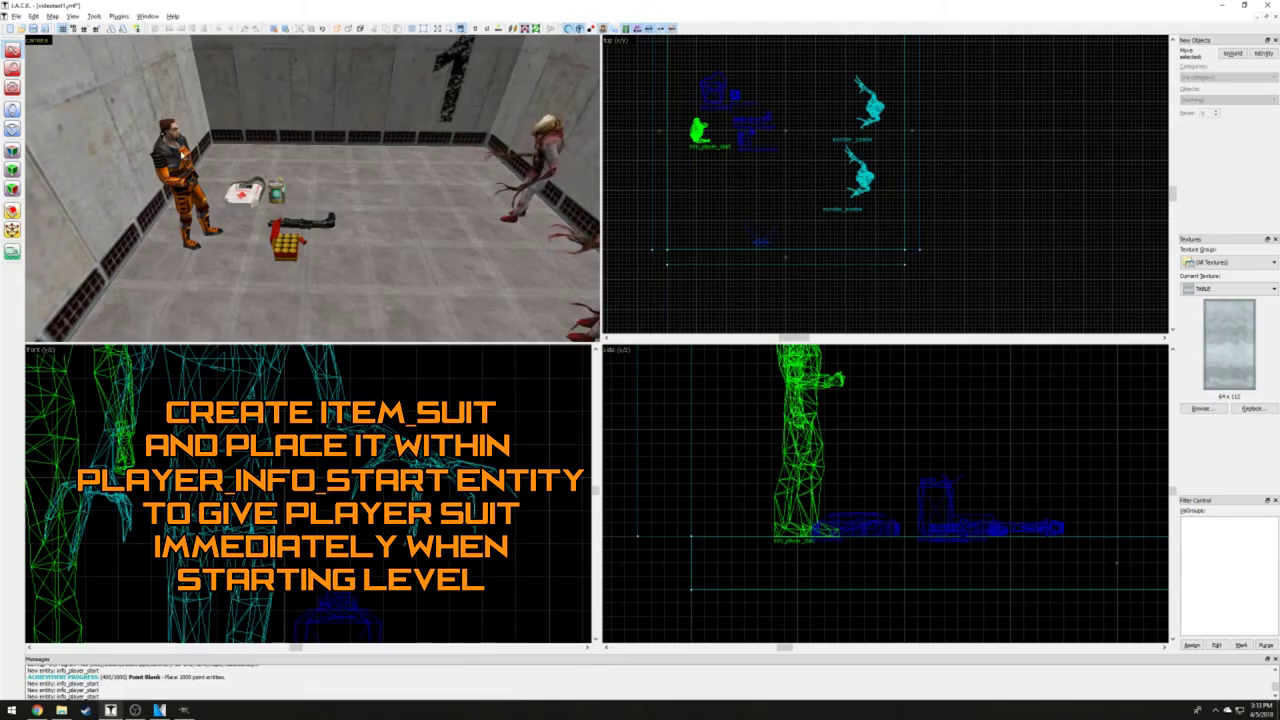
# Clone the player start, change the copy's class to item_suit, and move it onto the player start.
pyautogui.click(704, 130)
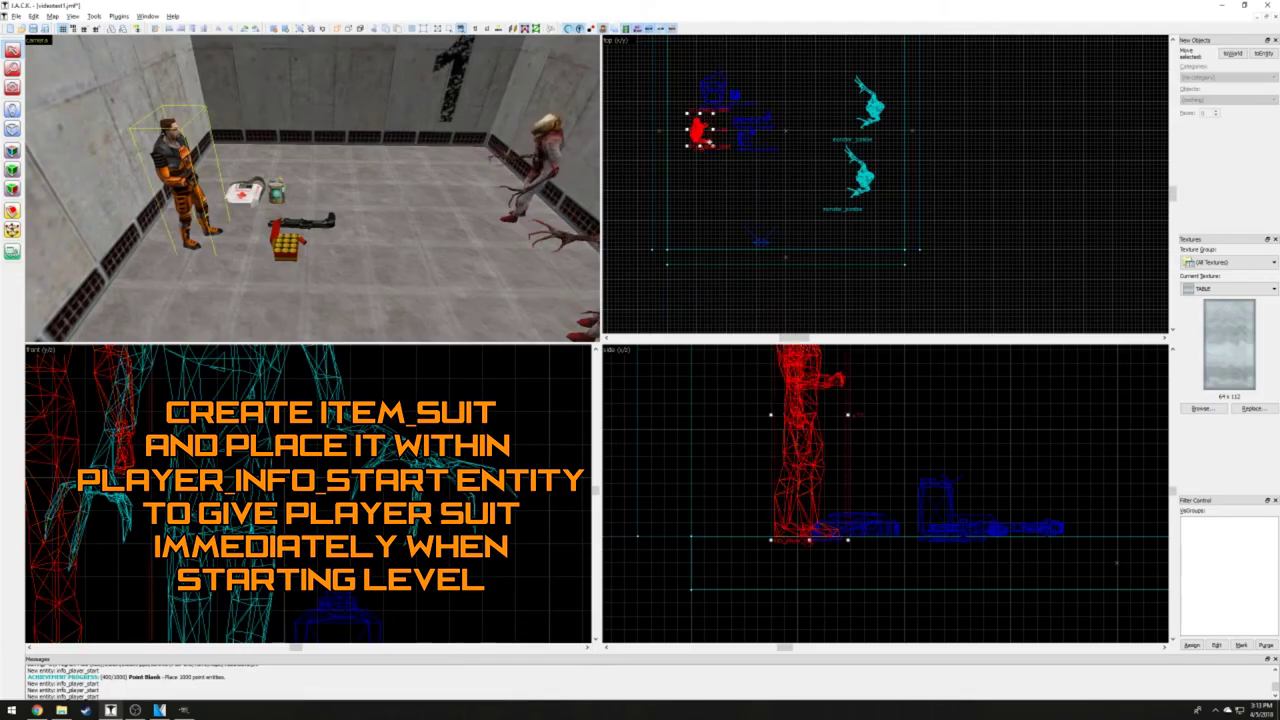
pyautogui.keyDown('shift'); pyautogui.moveTo(709, 129); pyautogui.dragTo(731, 128); pyautogui.keyUp('shift')
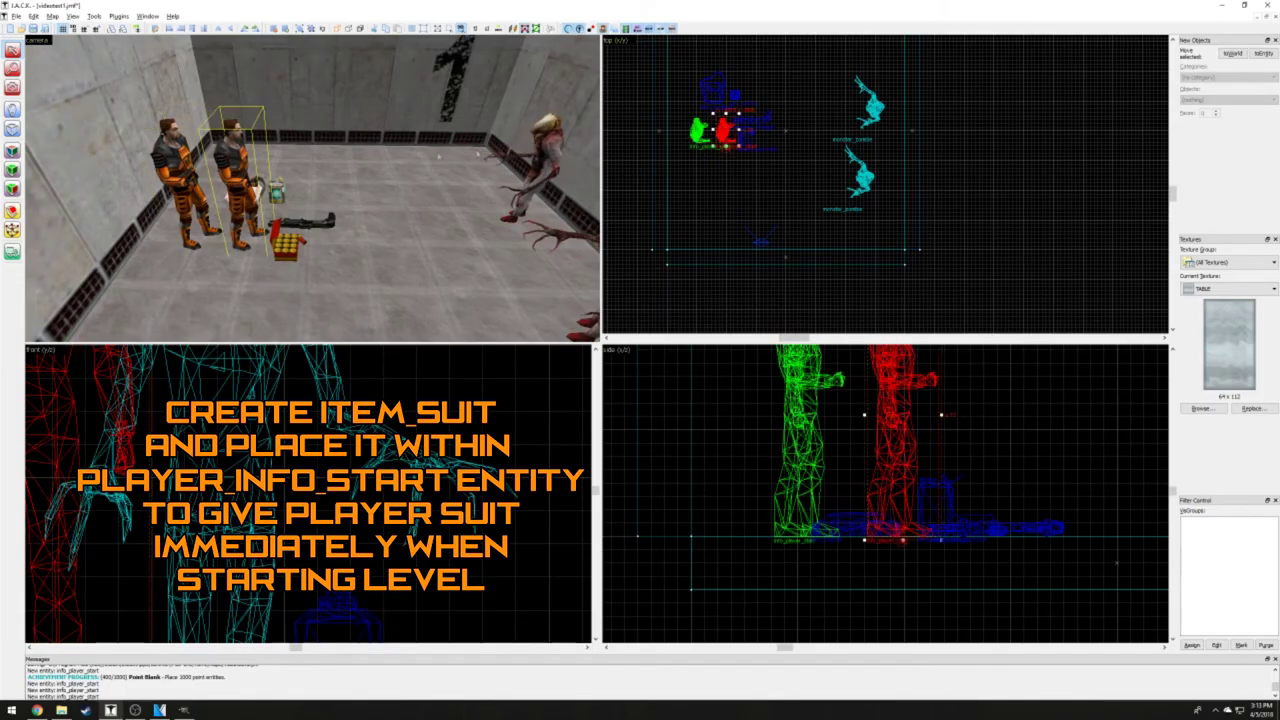
pyautogui.hotkey('alt', 'Return')
pyautogui.doubleClick(600, 286)
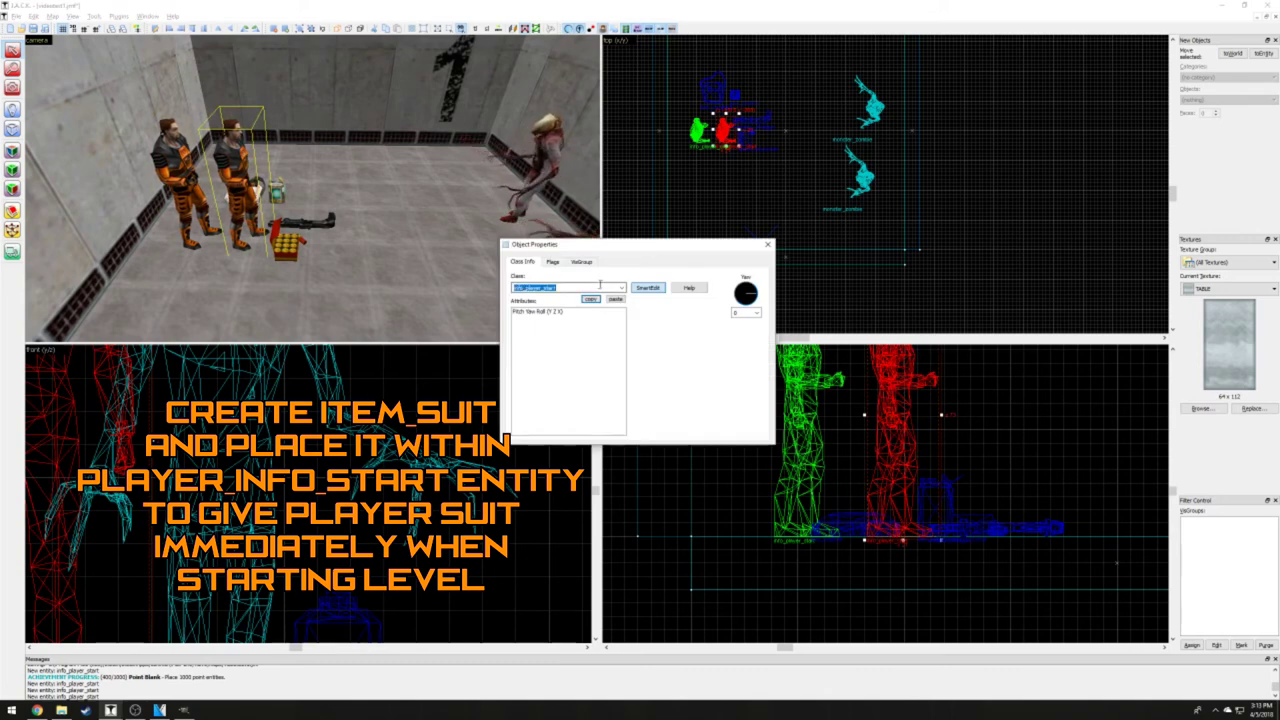
pyautogui.write('item_su')
pyautogui.press('BackSpace')
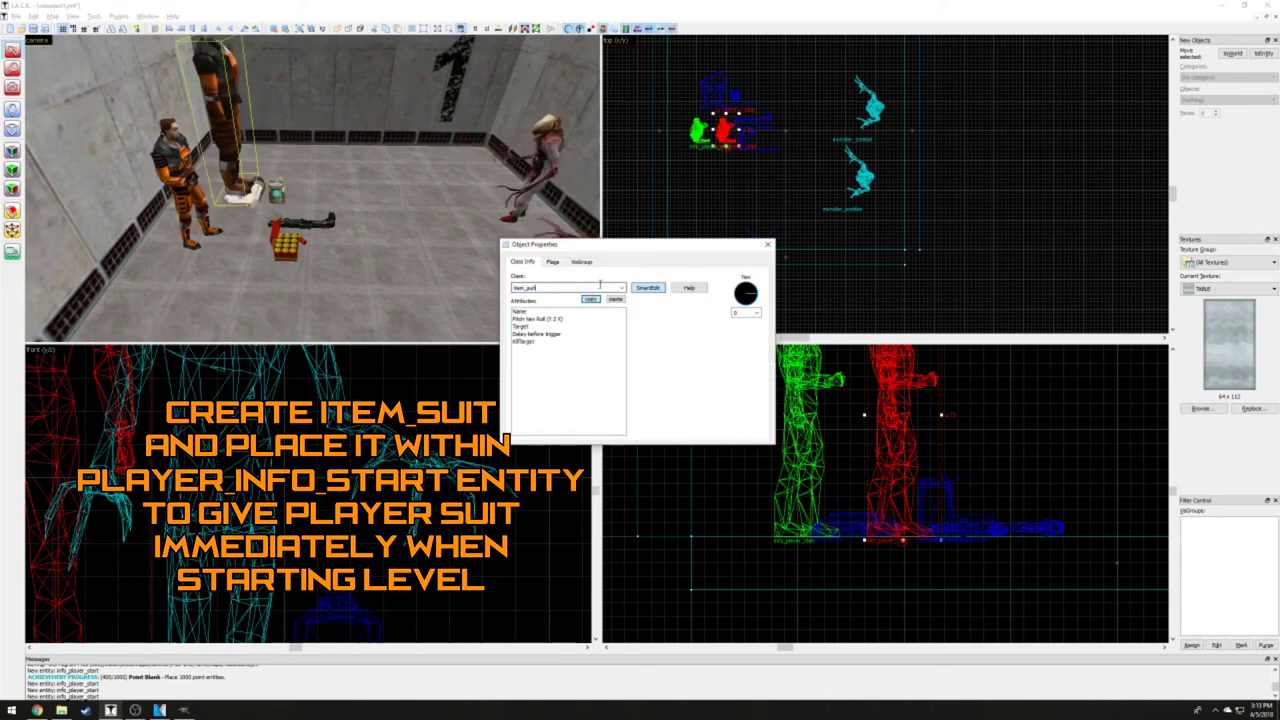
pyautogui.click(767, 244)
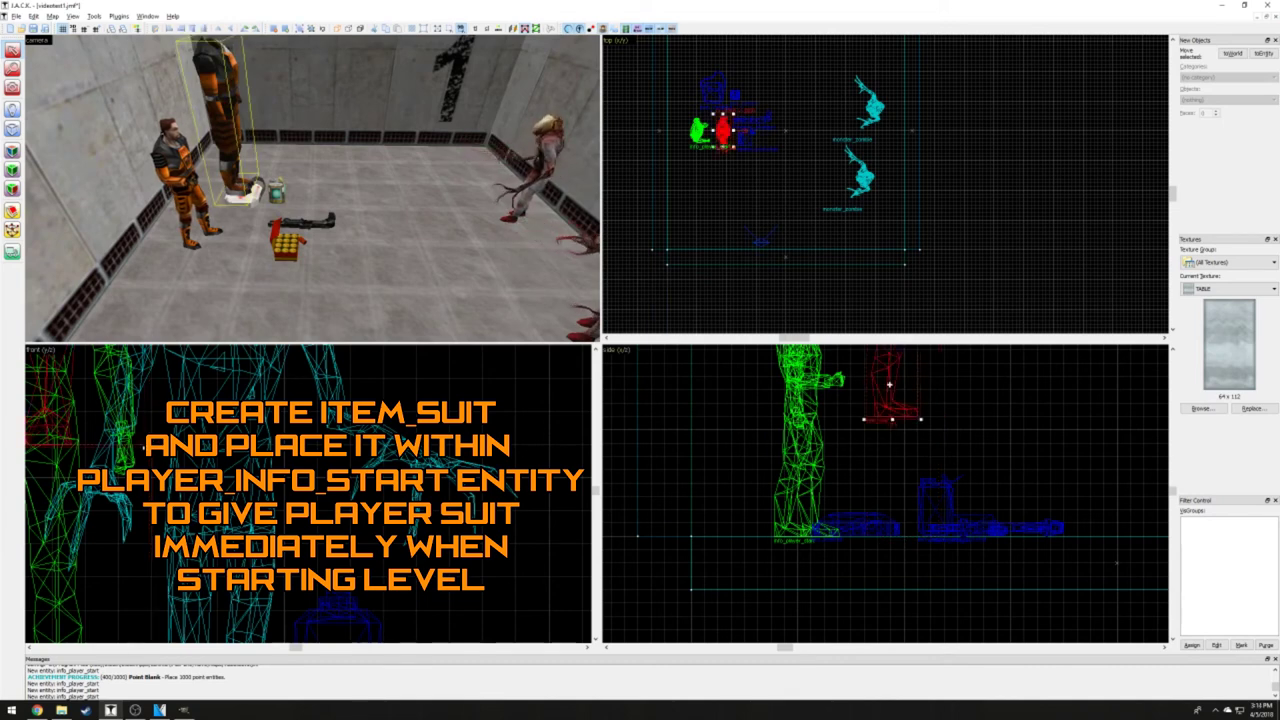
pyautogui.click(892, 470)
pyautogui.moveTo(892, 470); pyautogui.dragTo(815, 508)
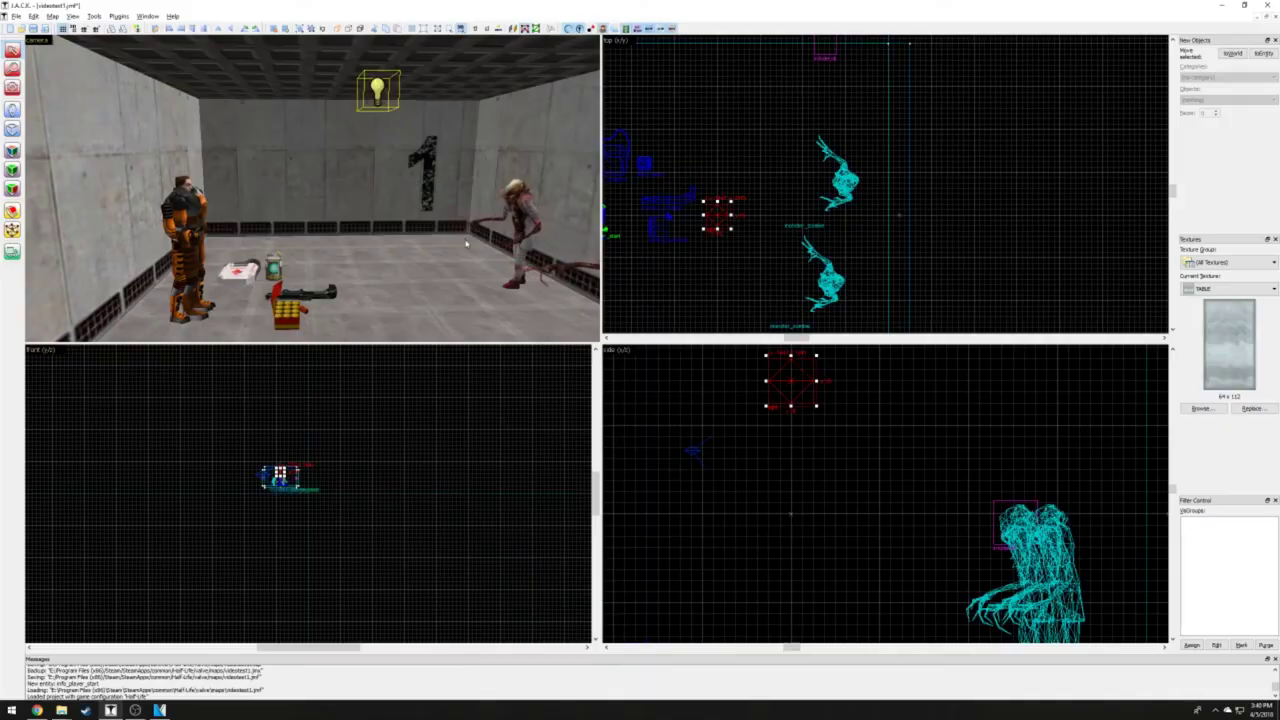
# Run the map compile via File > Run, confirming OK and declining to re-export the map file.
pyautogui.click(18, 19)
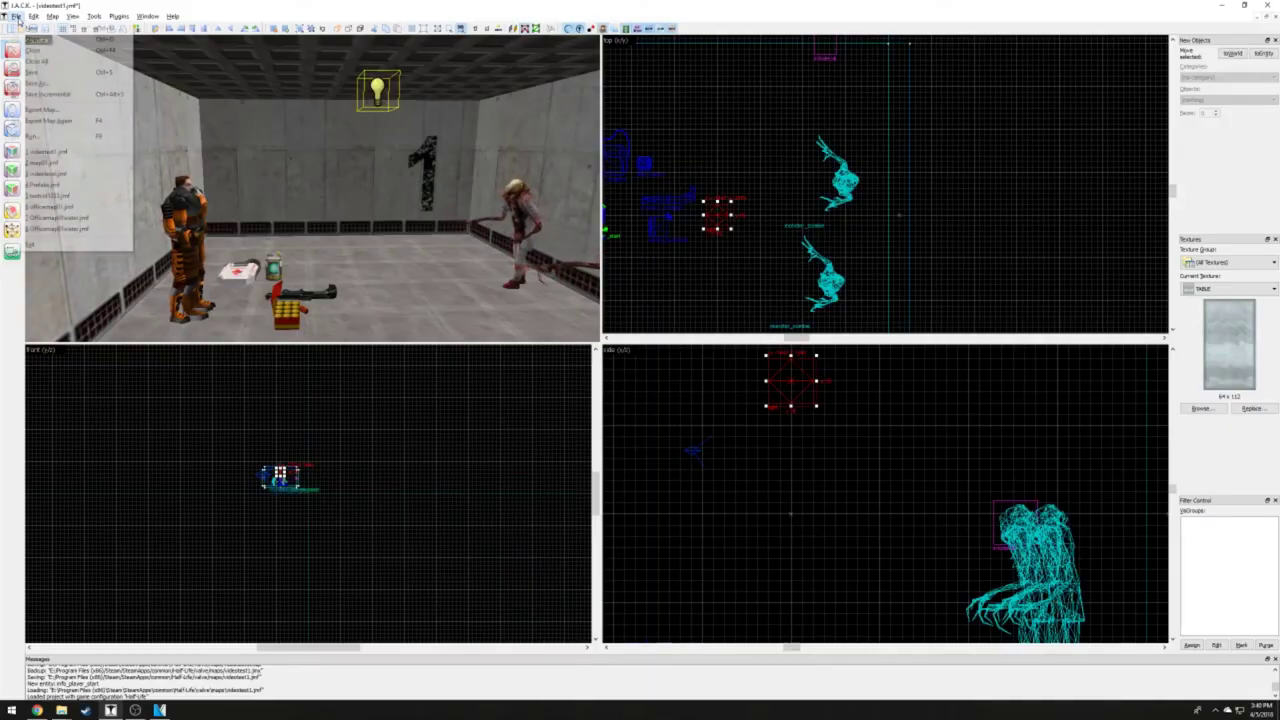
pyautogui.click(35, 136)
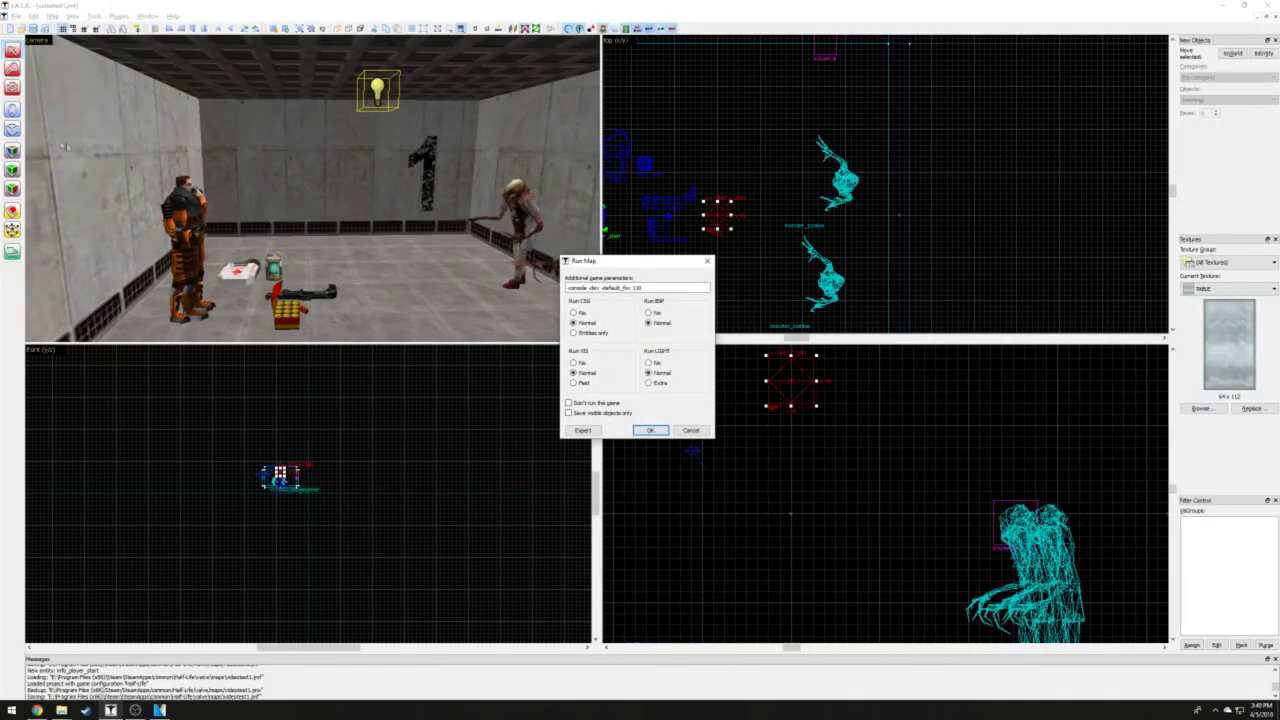
pyautogui.click(649, 430)
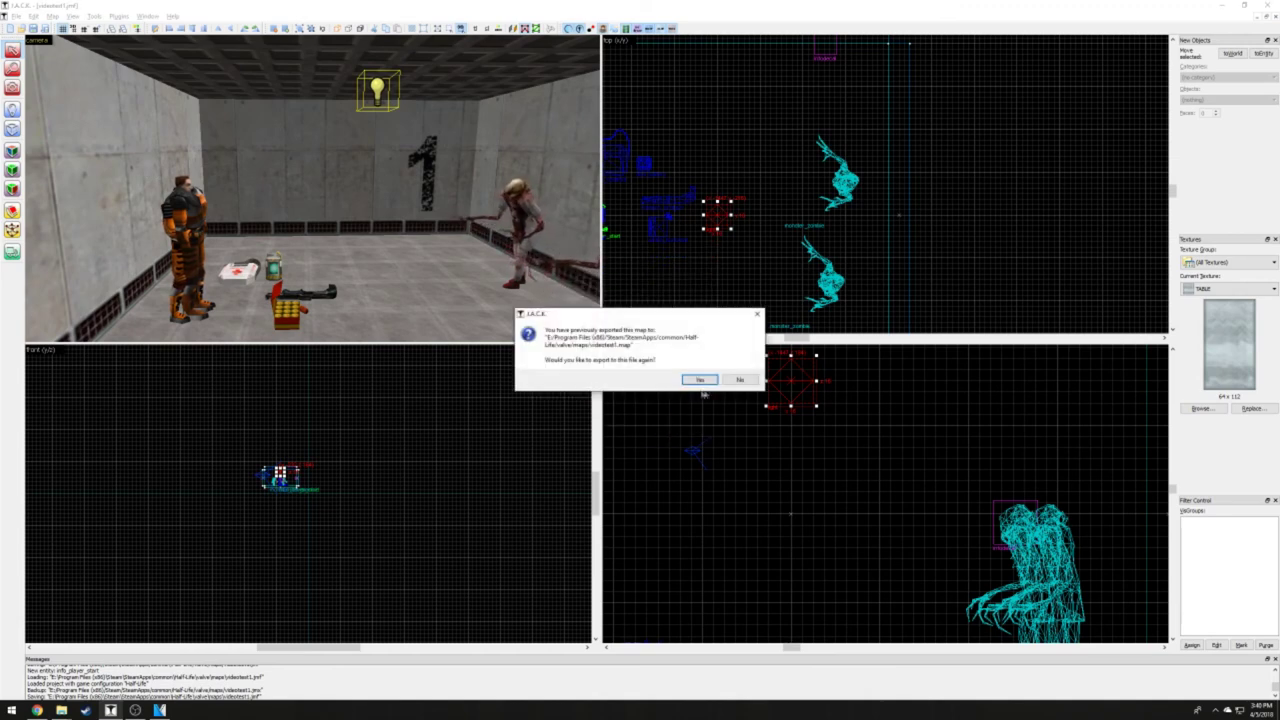
pyautogui.click(740, 380)
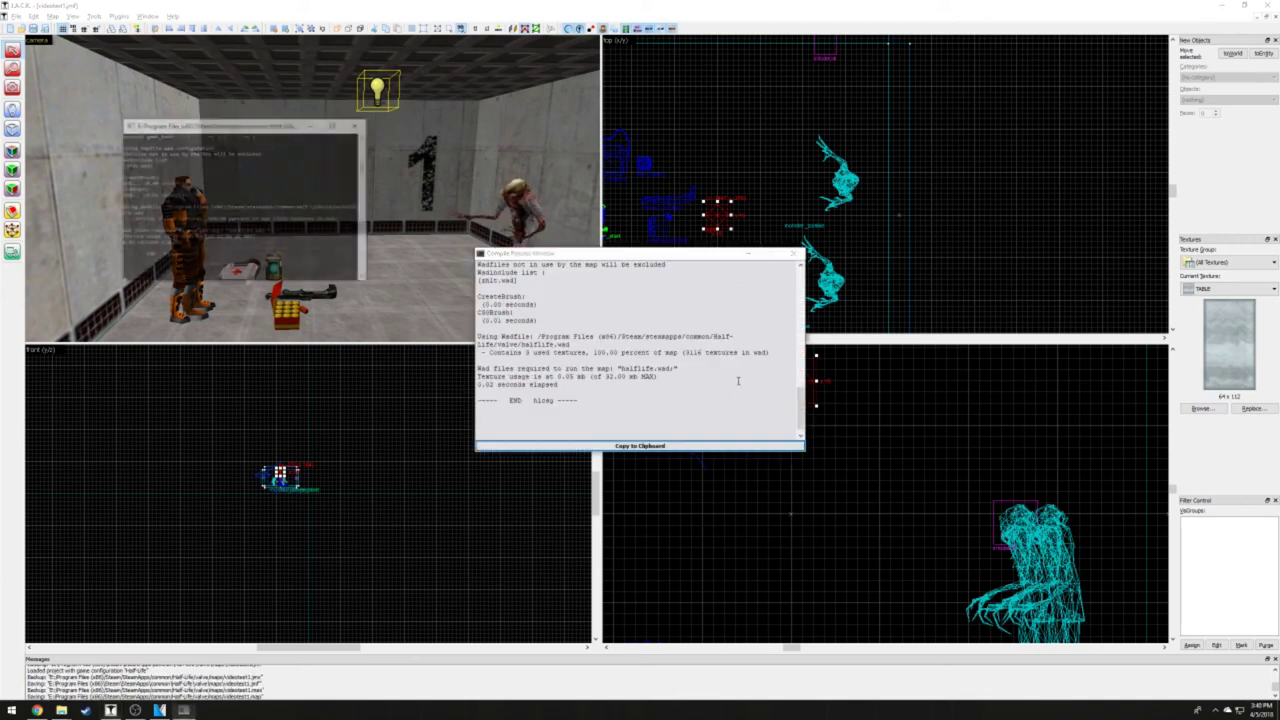